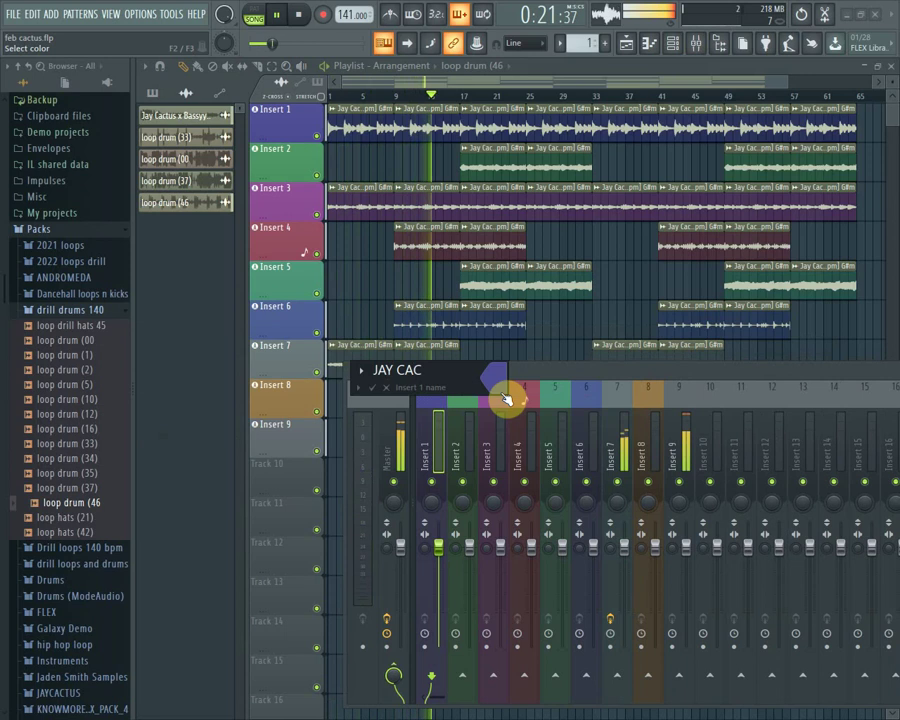
Confirm JAY CAC as the name of mixer track 1.
key(Return)
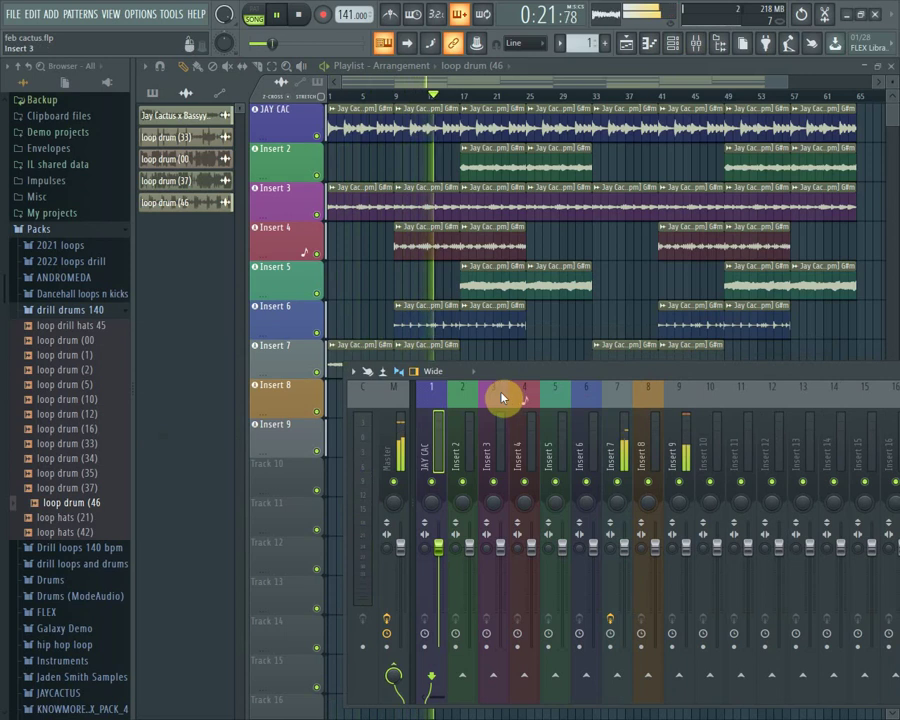
right_click(470, 463)
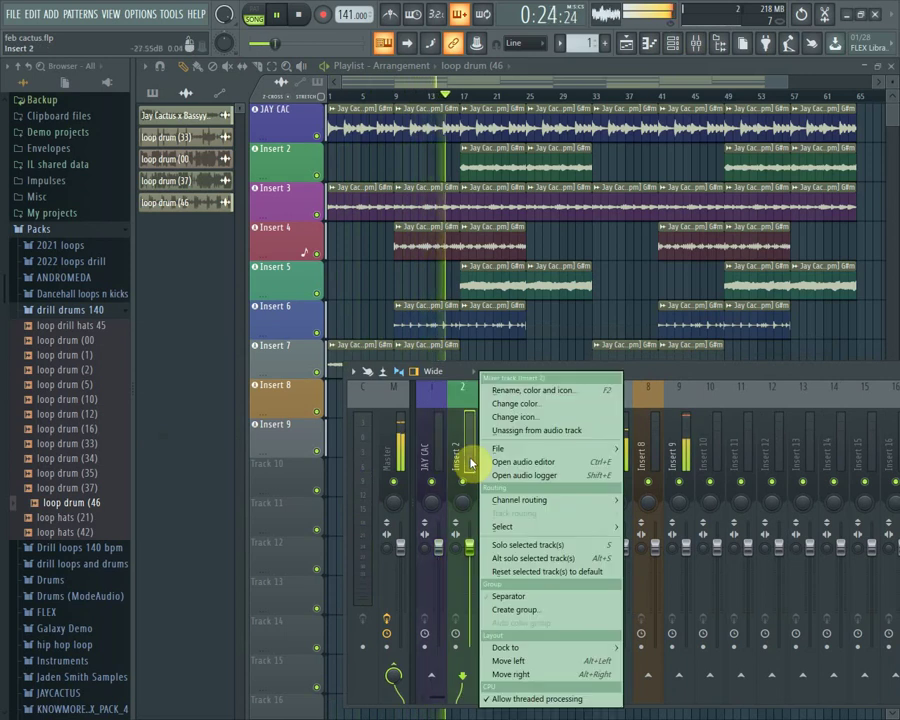
click(563, 389)
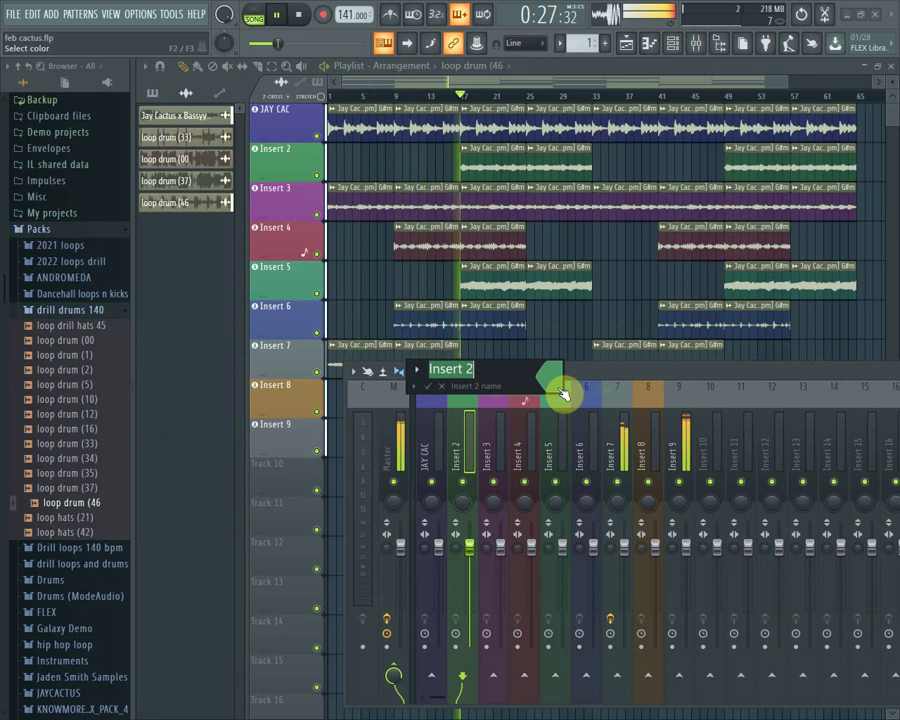
key(BackSpace)
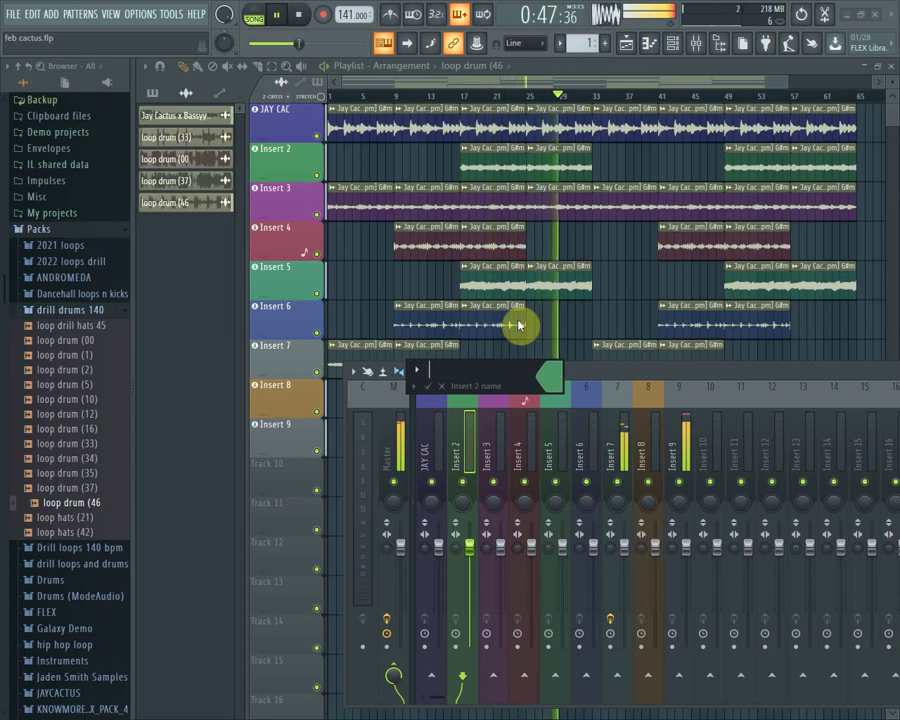
click(442, 388)
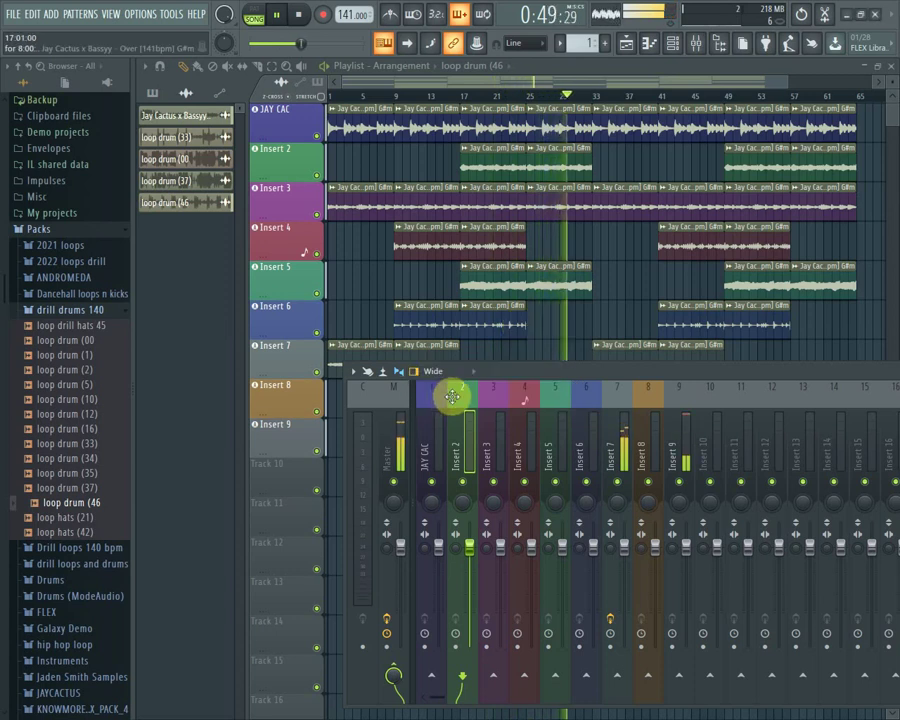
Rename playlist track 9 as KICKS.
click(492, 65)
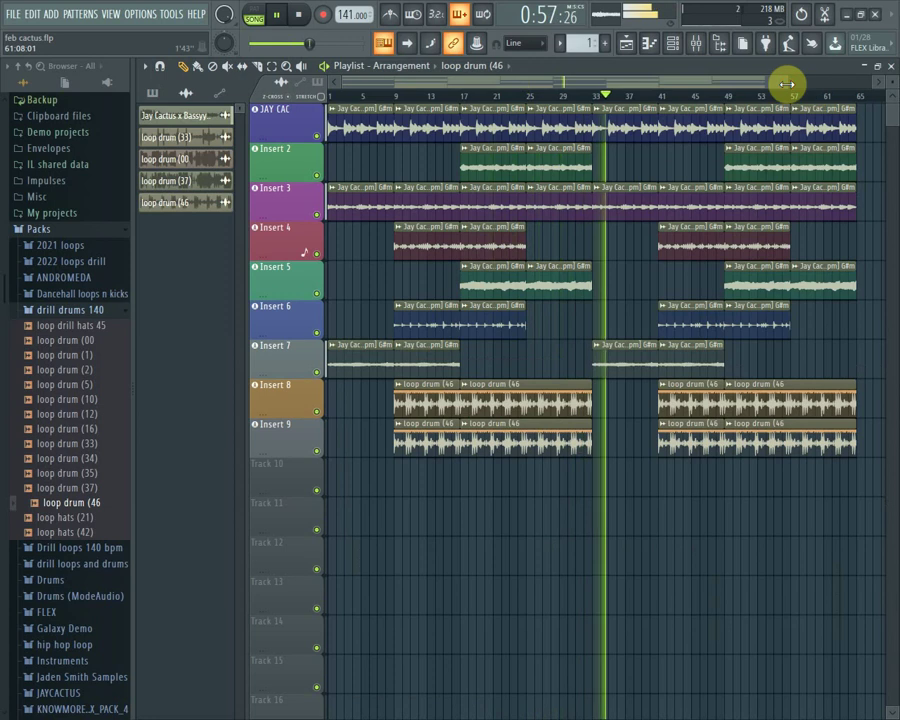
drag(788, 82, 840, 77)
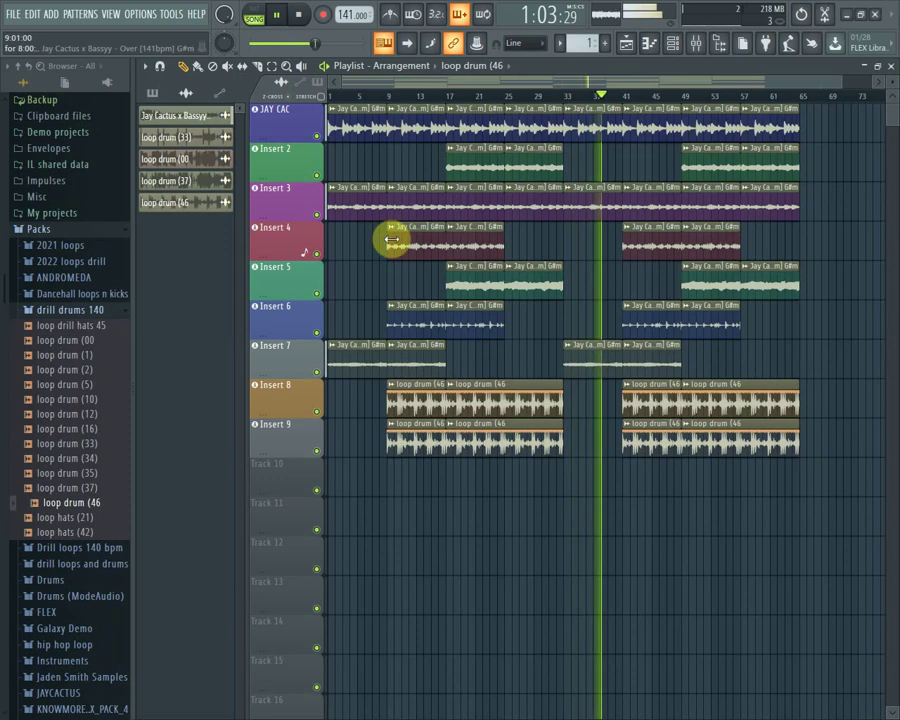
right_click(285, 394)
click(329, 403)
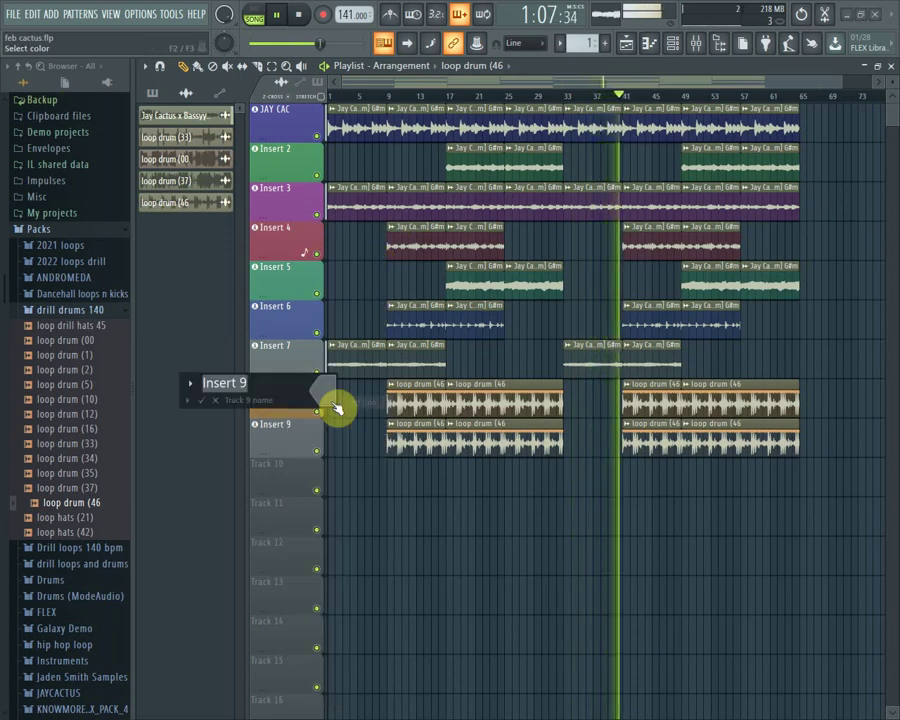
text(KlCKS)
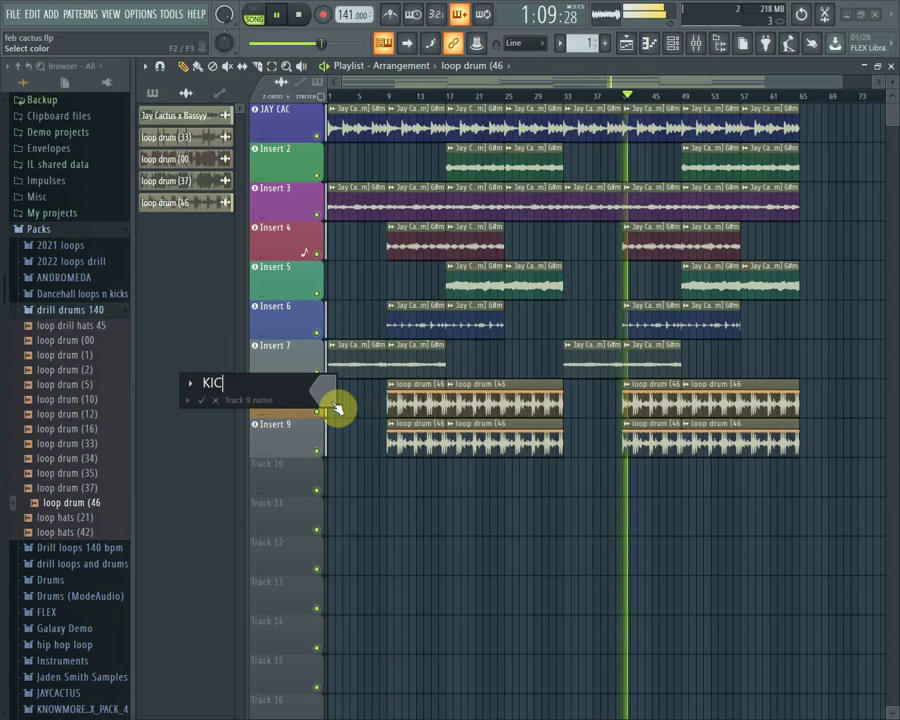
key(Return)
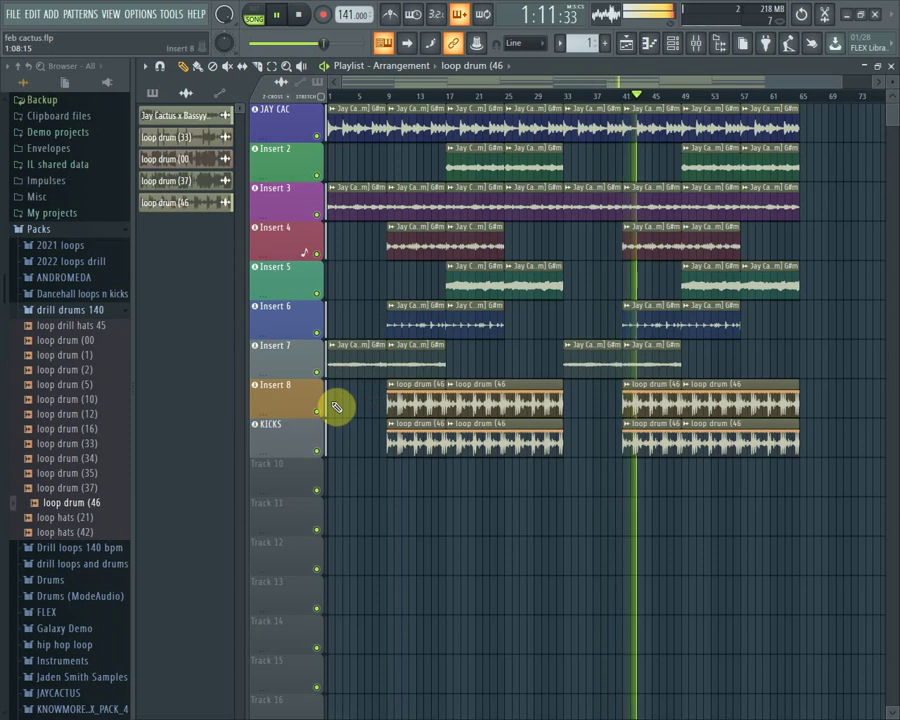
Rename playlist track 8 as KISKS 2.
right_click(276, 388)
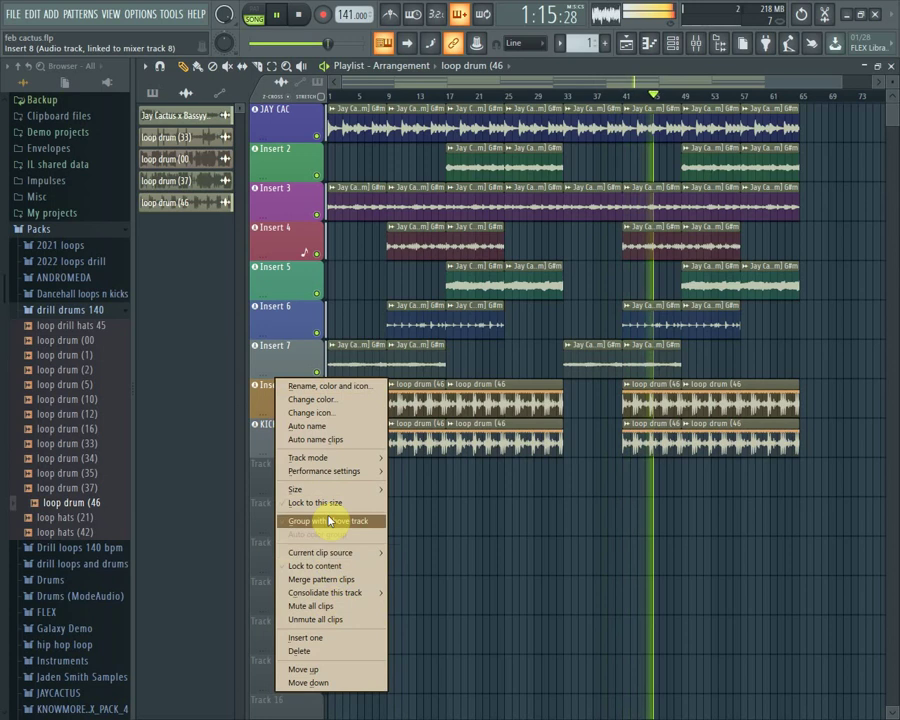
click(340, 387)
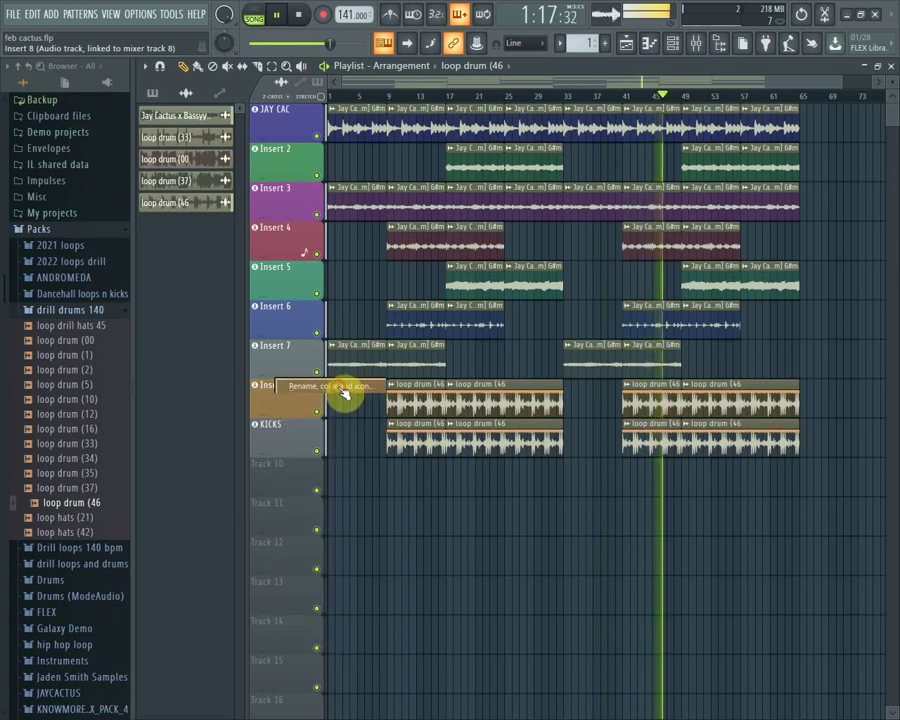
text(KIS)
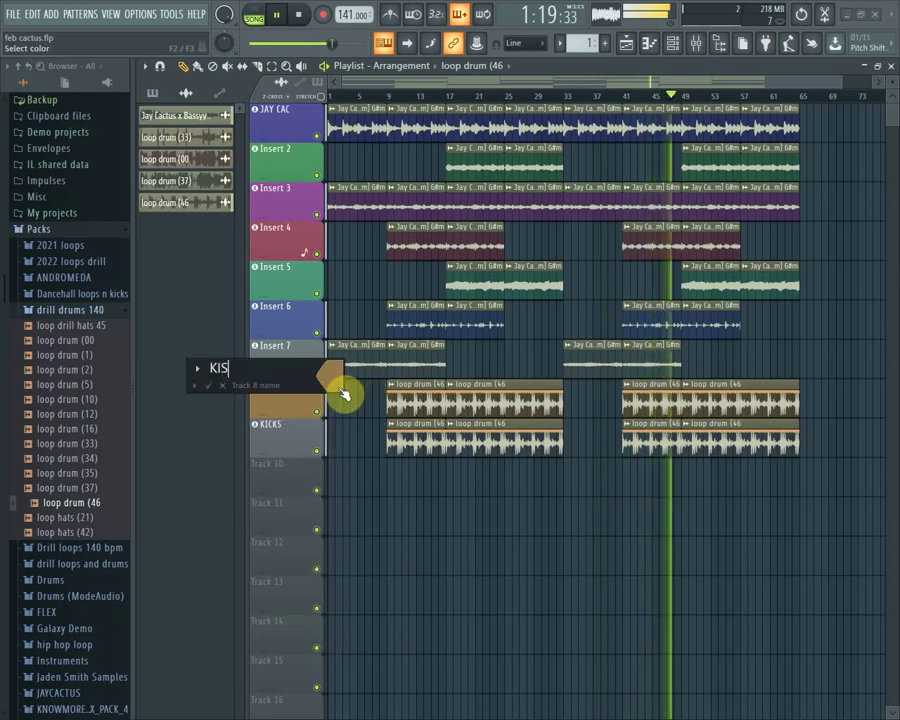
text(KS 2)
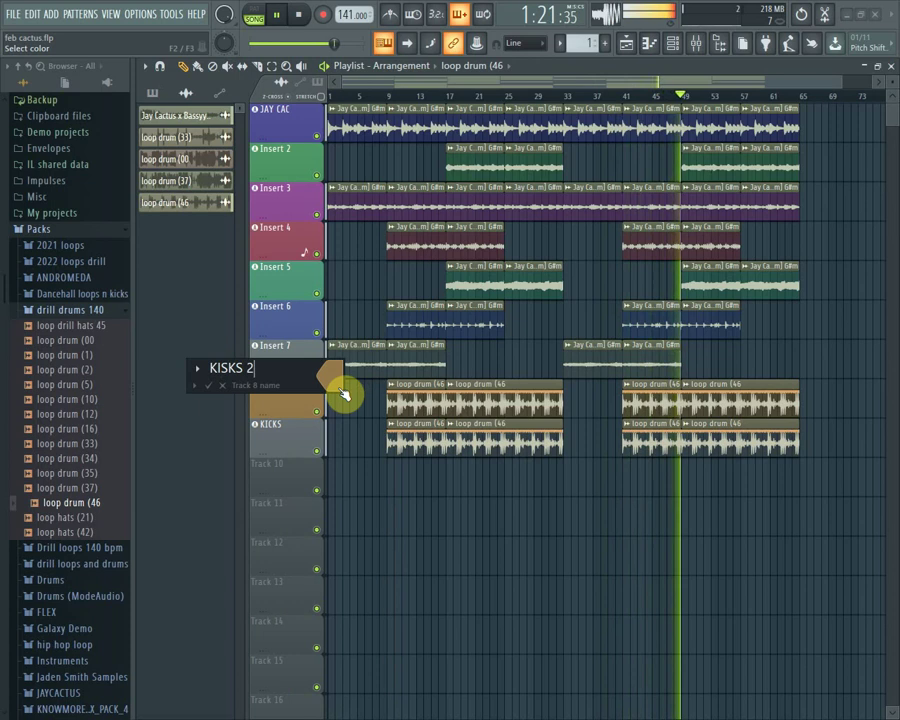
key(Return)
Rename playlist track 7 as LYRICAL.
right_click(282, 343)
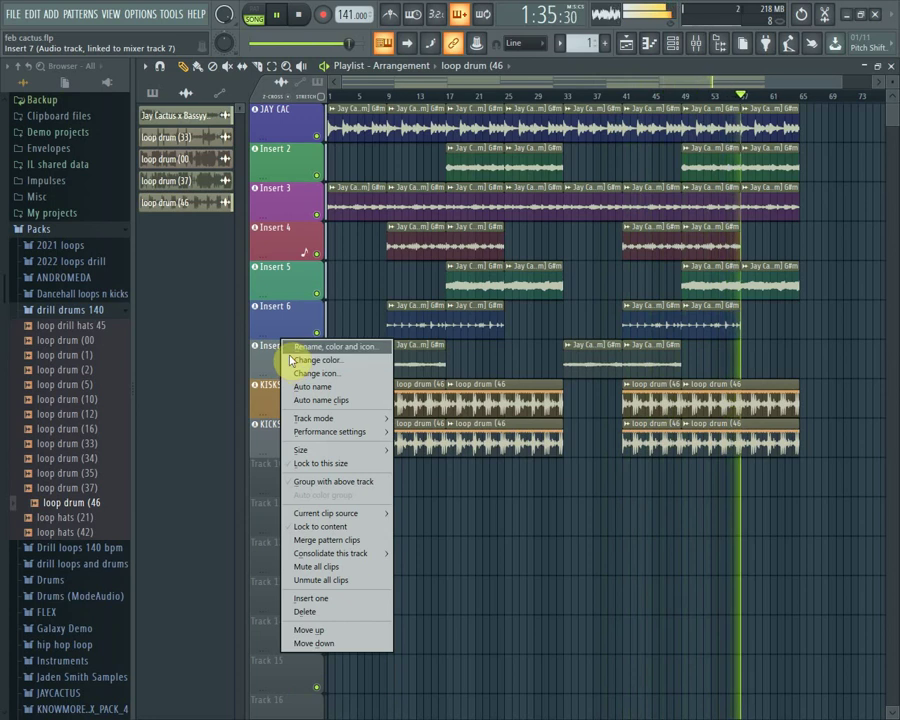
click(300, 346)
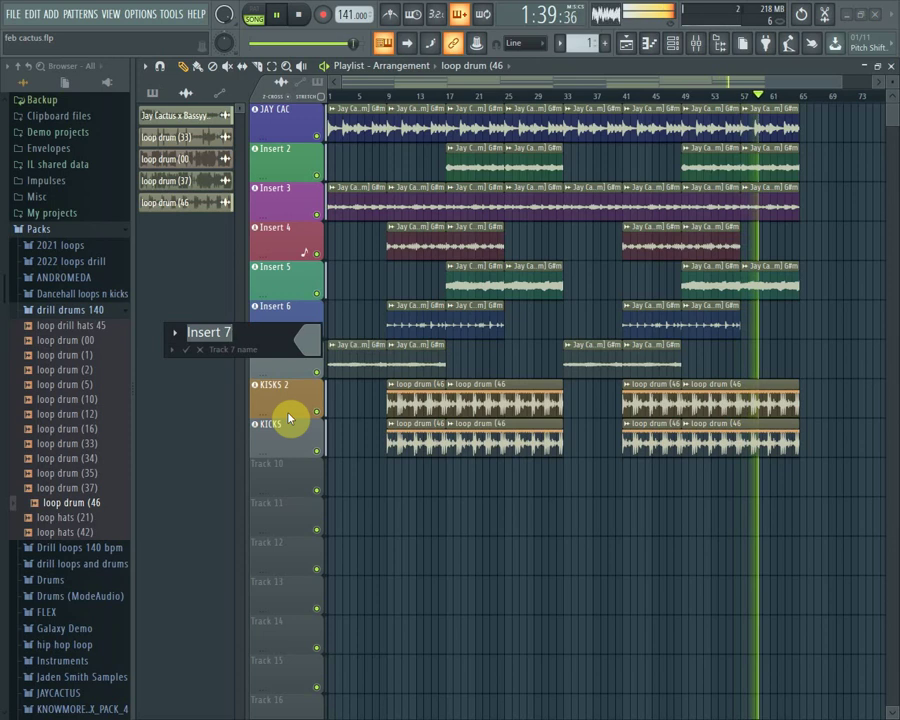
text(L)
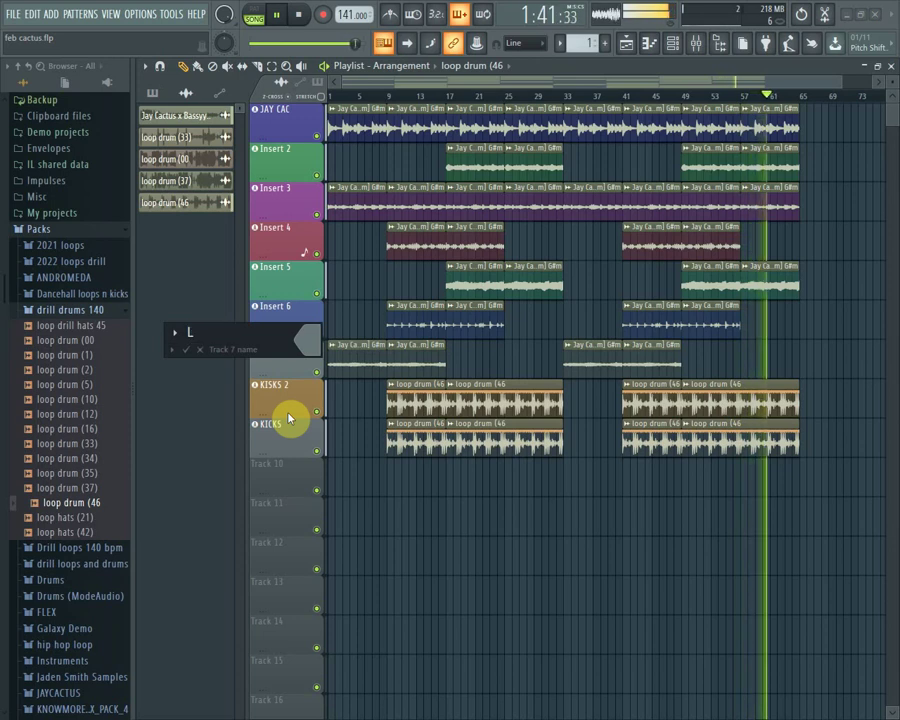
text(YRICA)
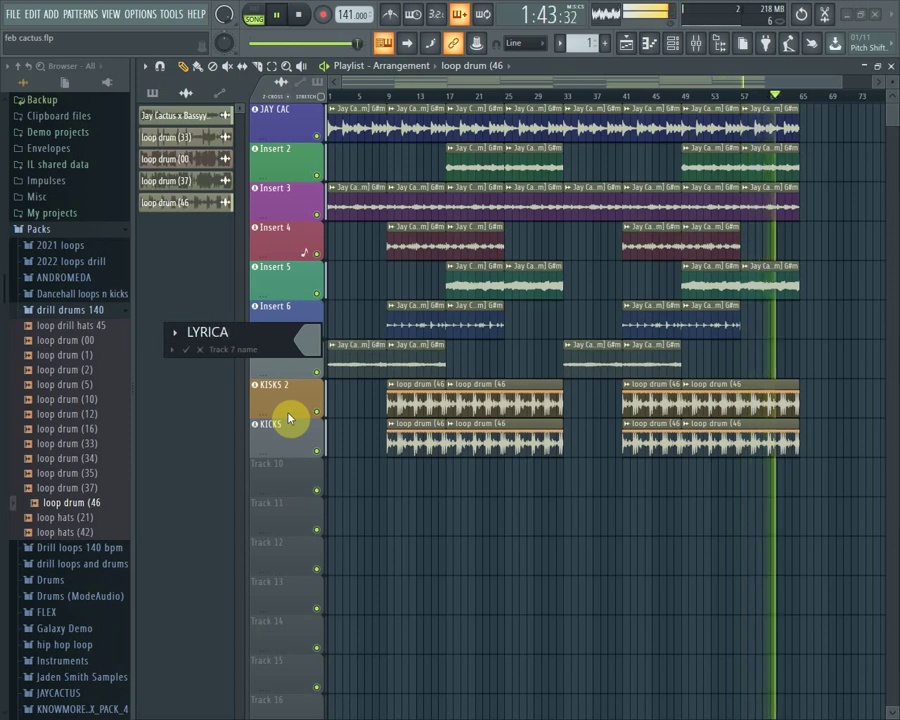
text(L)
key(Return)
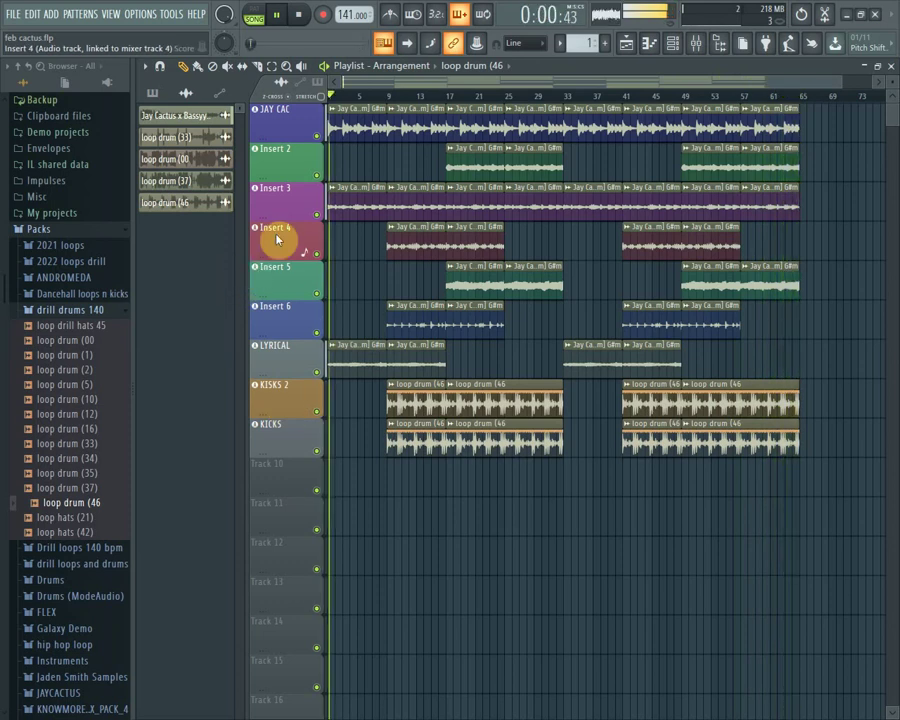
Show the mixer and reposition it so that the Master track's effect slots are in view.
click(697, 42)
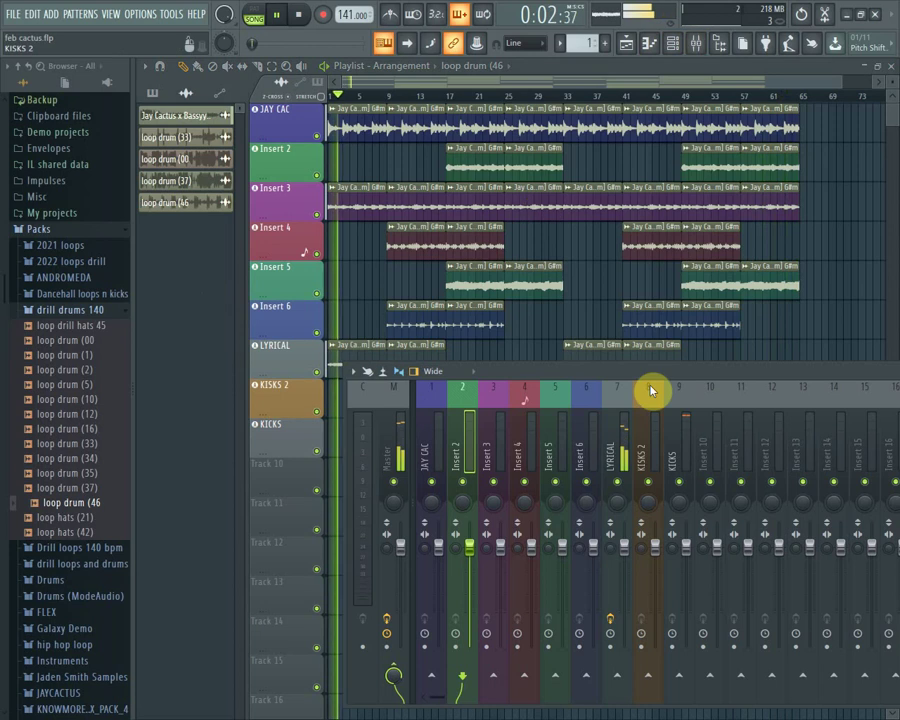
drag(715, 376, 538, 494)
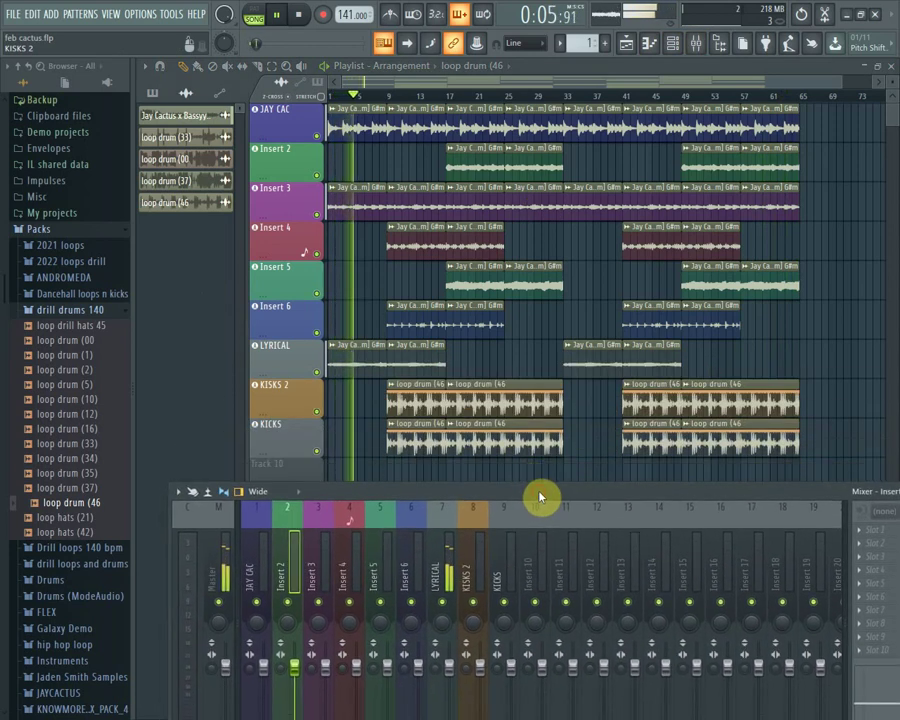
click(455, 557)
drag(655, 493, 436, 520)
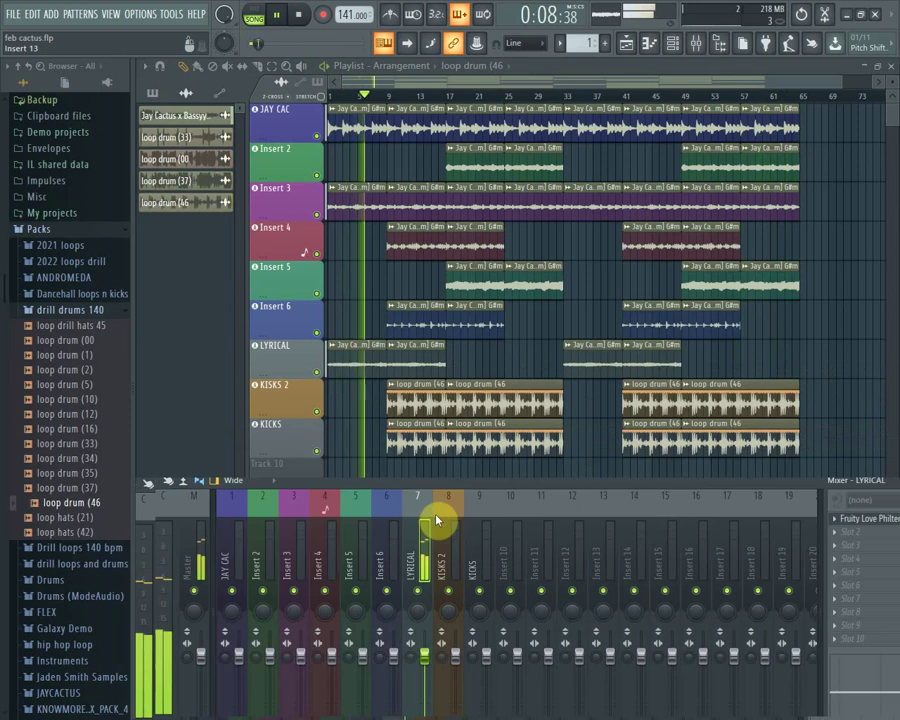
drag(618, 490, 823, 446)
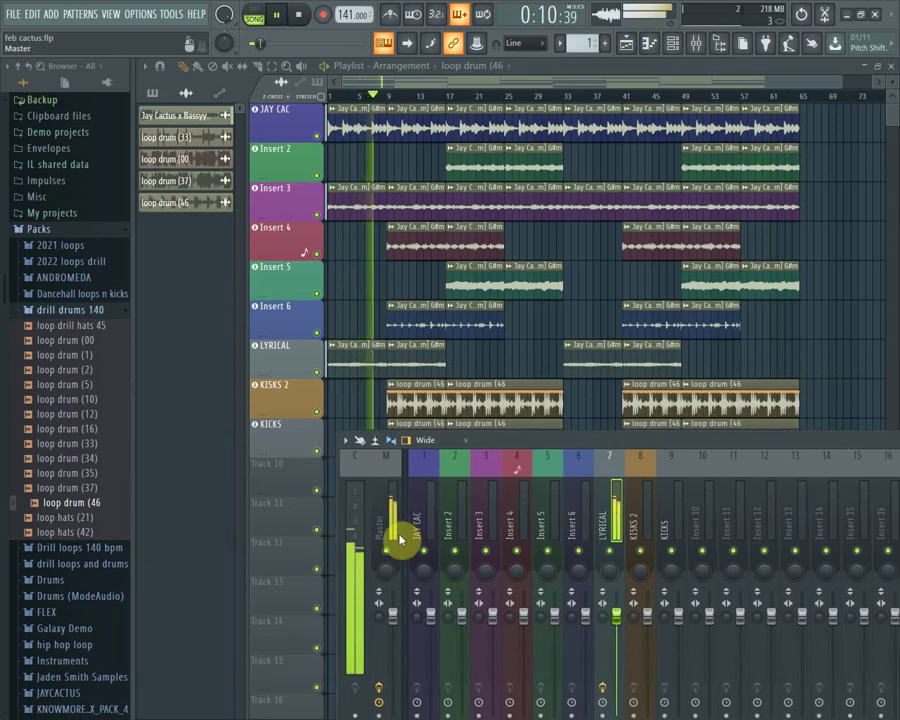
drag(712, 441, 438, 425)
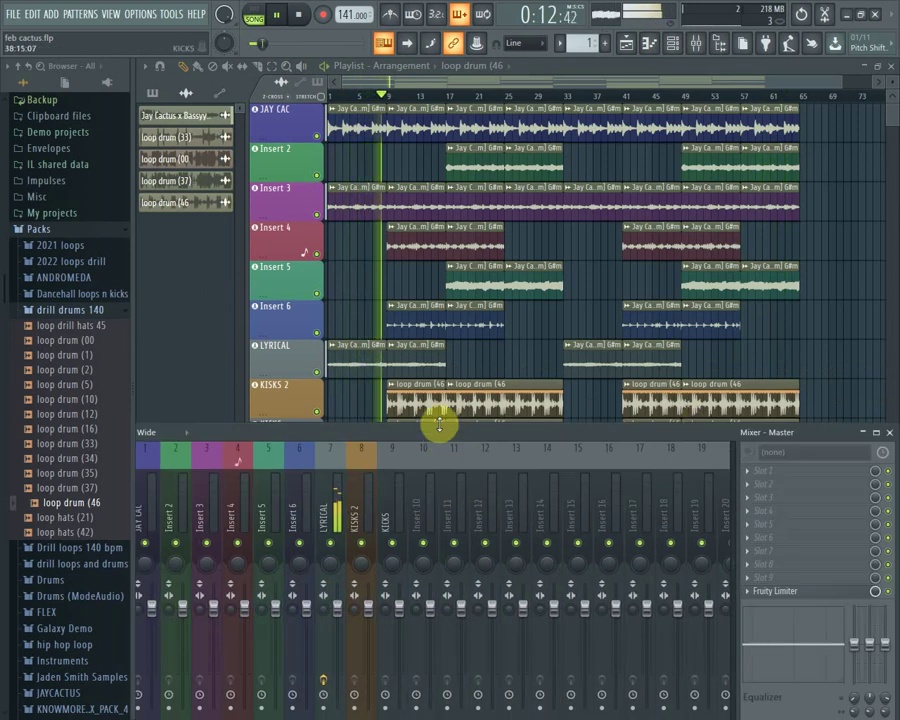
Load the Ozone 9 plugin into the first effect slot of the Master track.
click(748, 474)
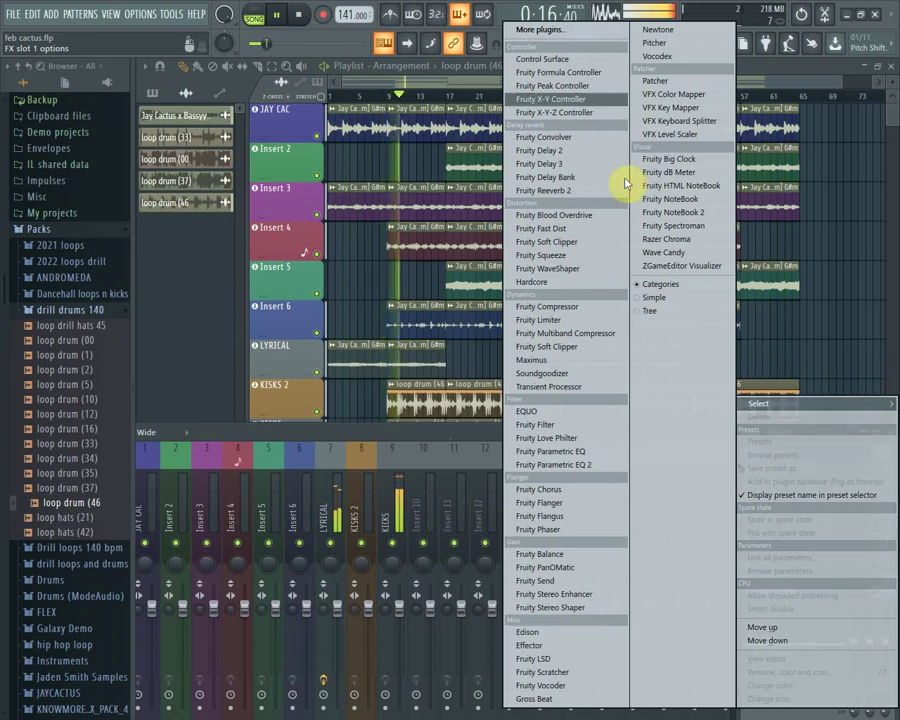
click(581, 33)
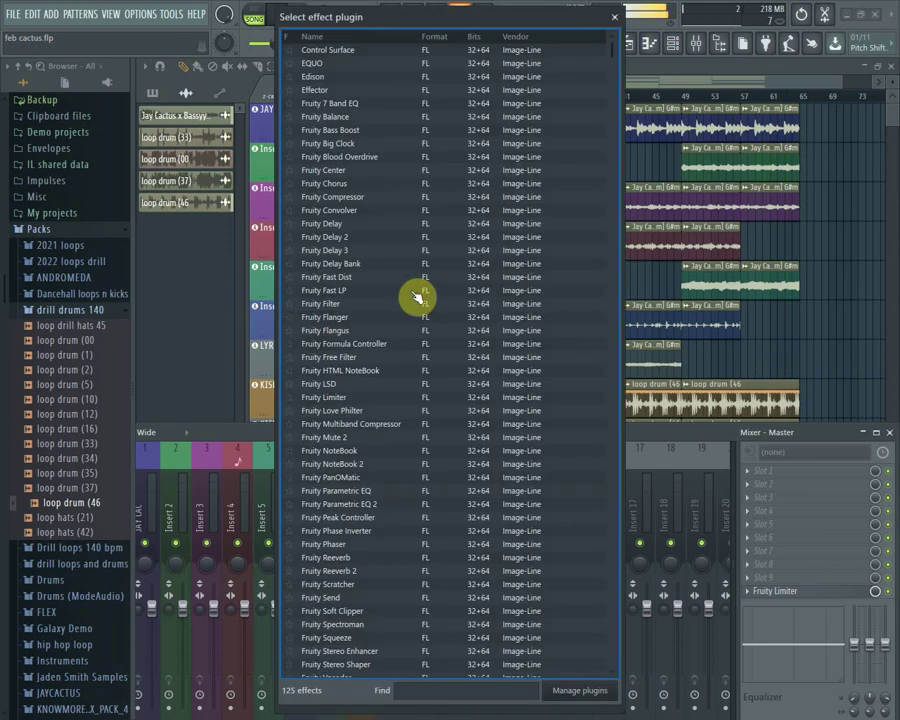
scroll(426, 330, down, 6)
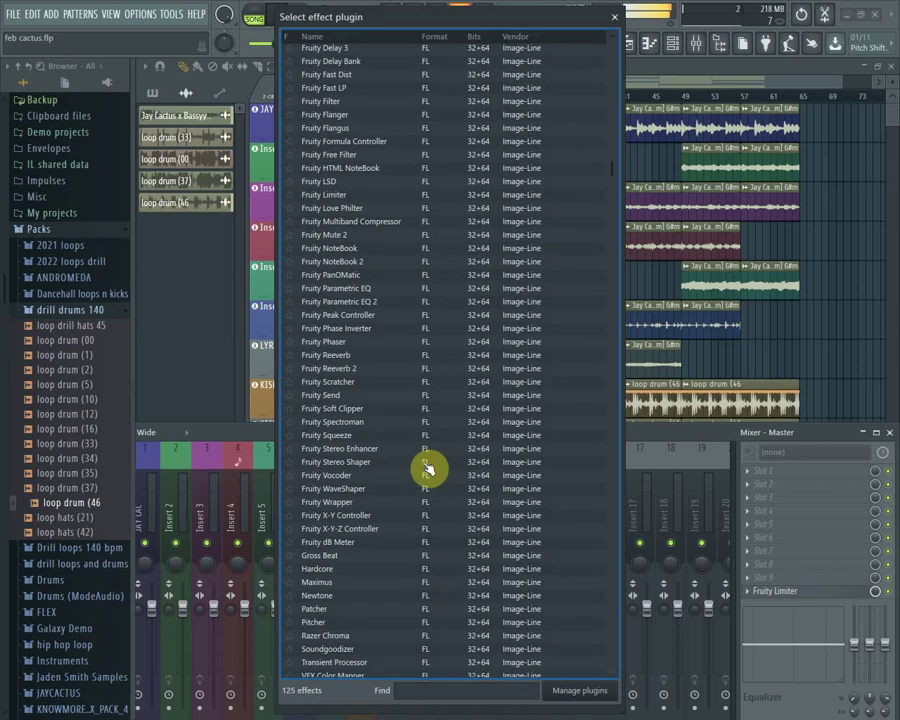
scroll(426, 468, down, 13)
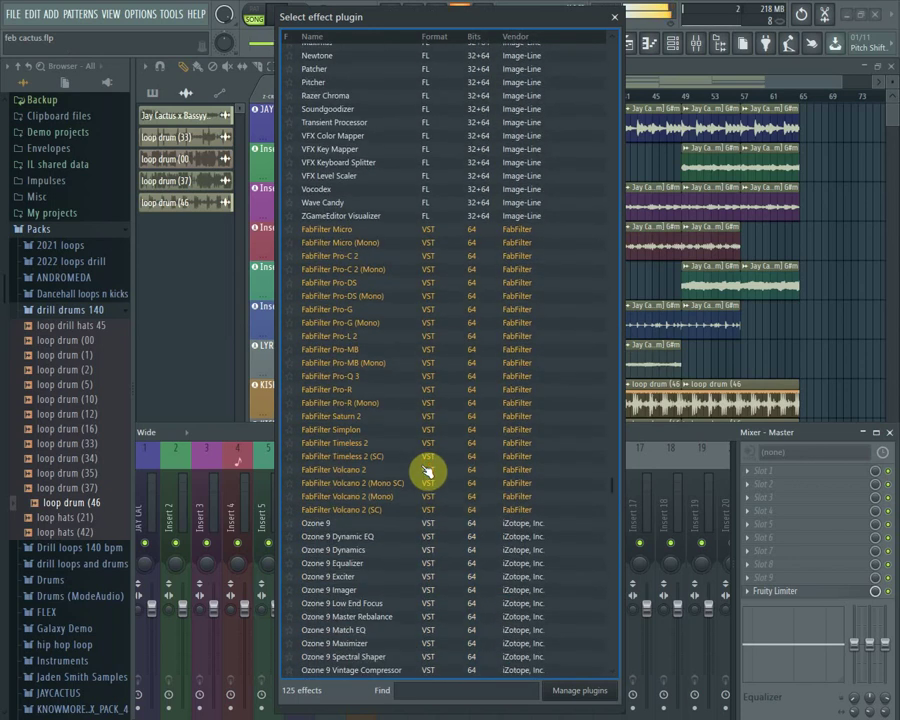
double_click(325, 524)
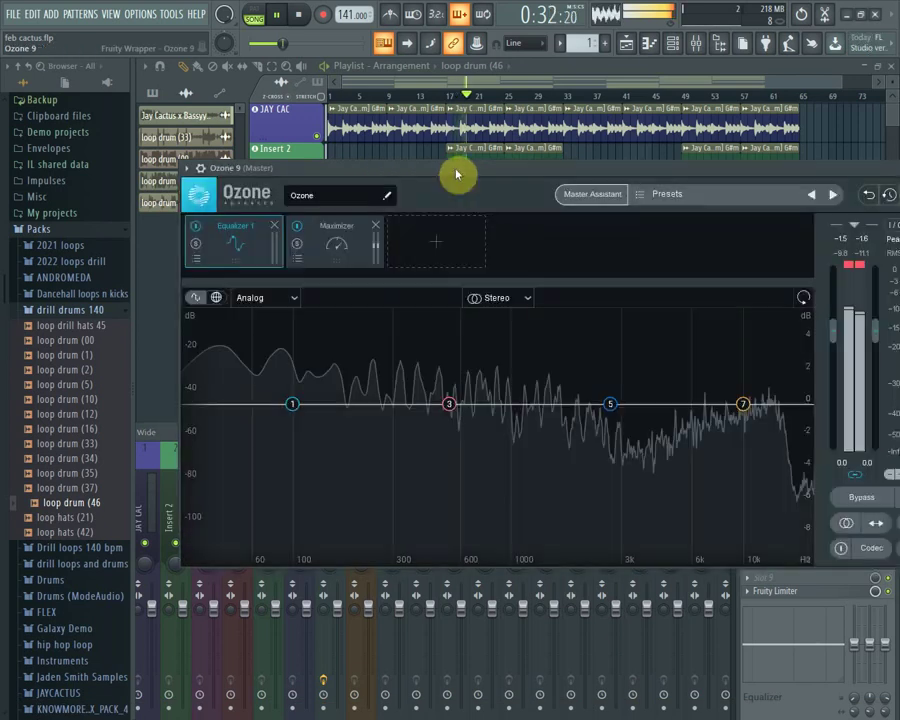
Start Ozone's Master Assistant with Modern modules, Manual loudness at Medium intensity and Streaming destination, and stop the song's playback.
mouse_move(456, 172)
mouse_down()
mouse_move(350, 186)
mouse_move(356, 182)
mouse_up()
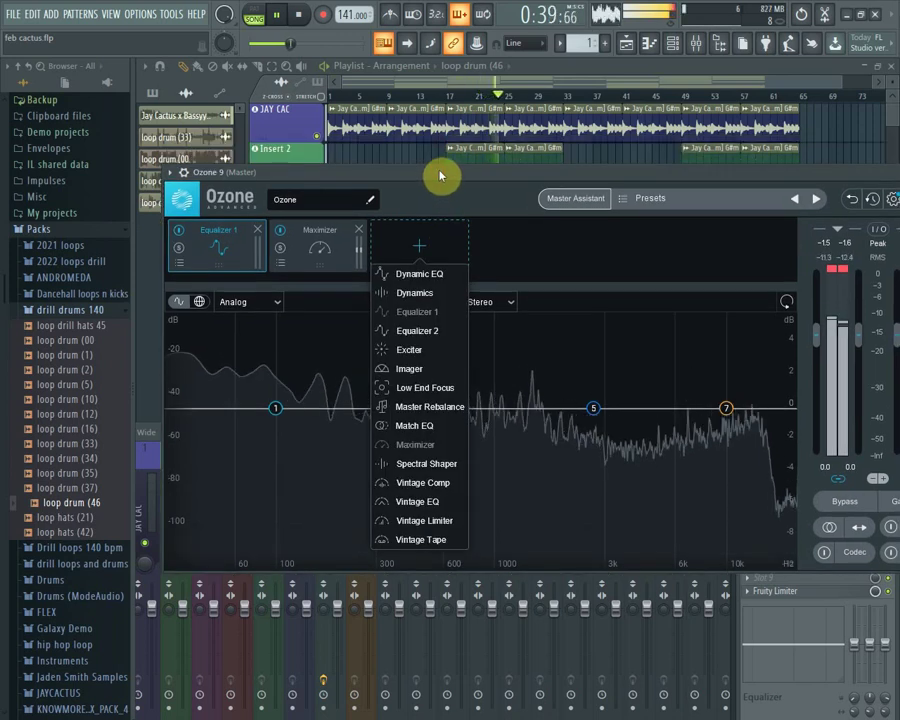
drag(437, 176, 438, 323)
click(396, 260)
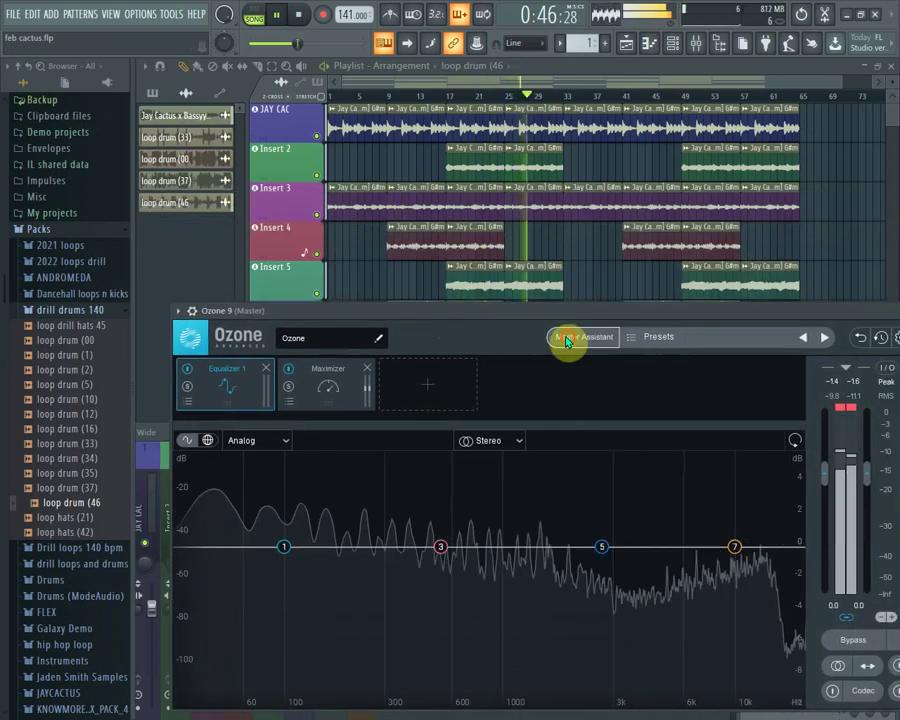
click(565, 340)
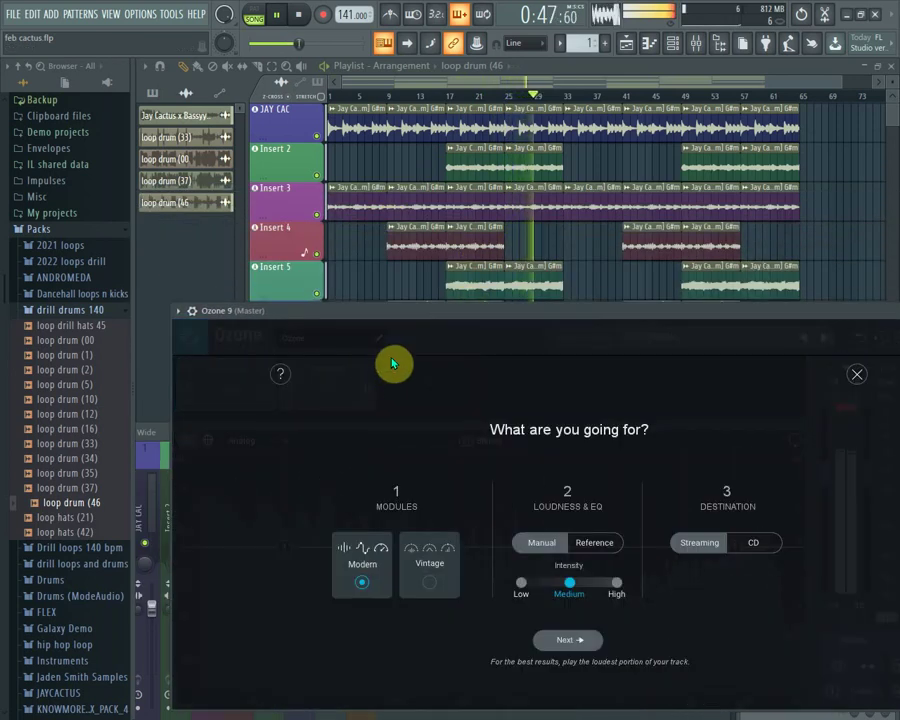
click(577, 645)
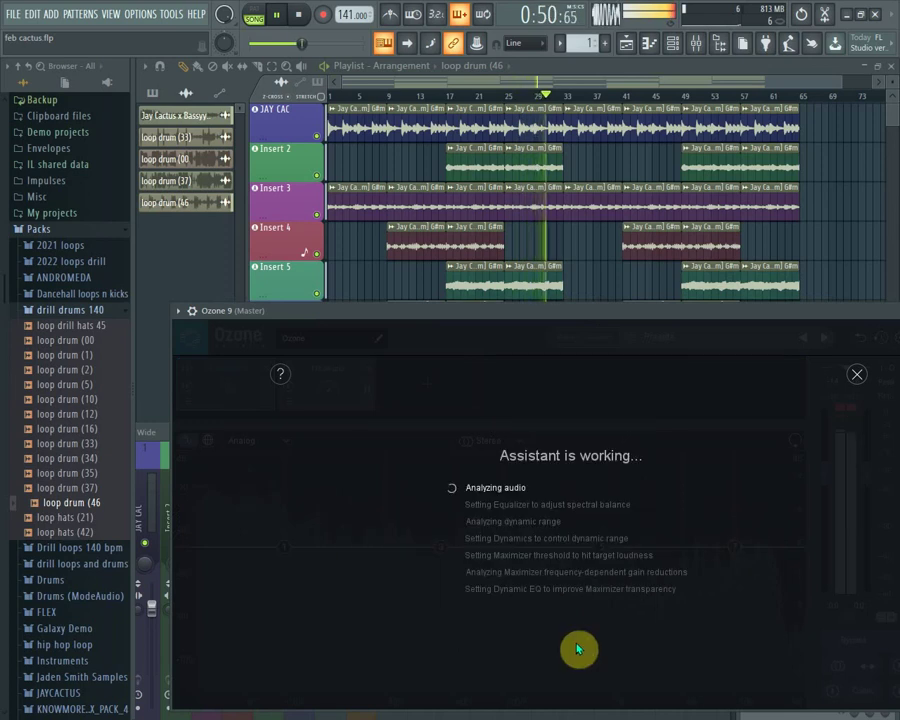
drag(652, 321, 625, 293)
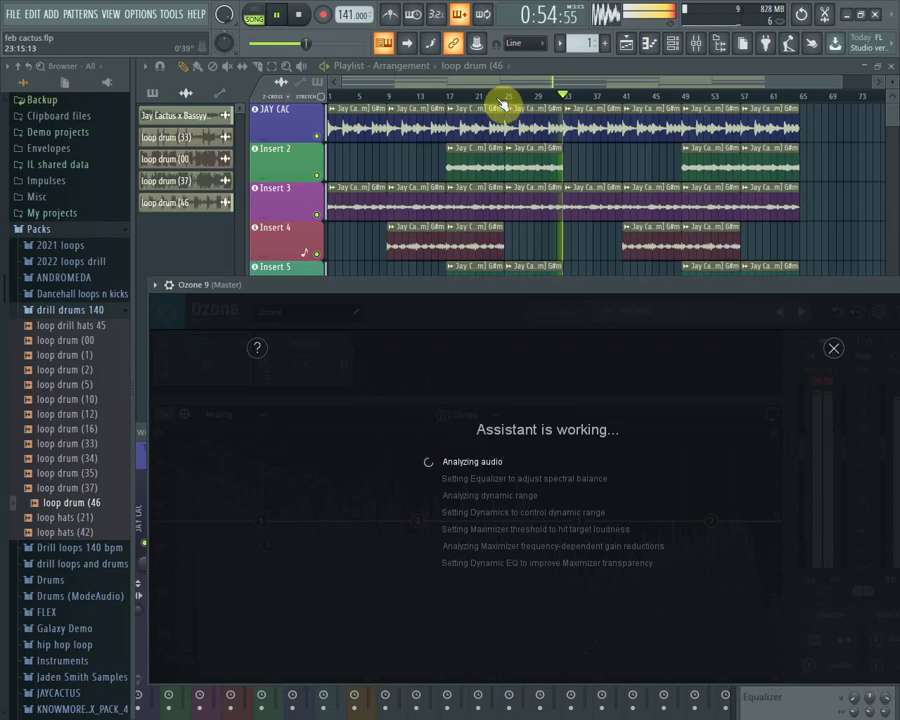
key(space)
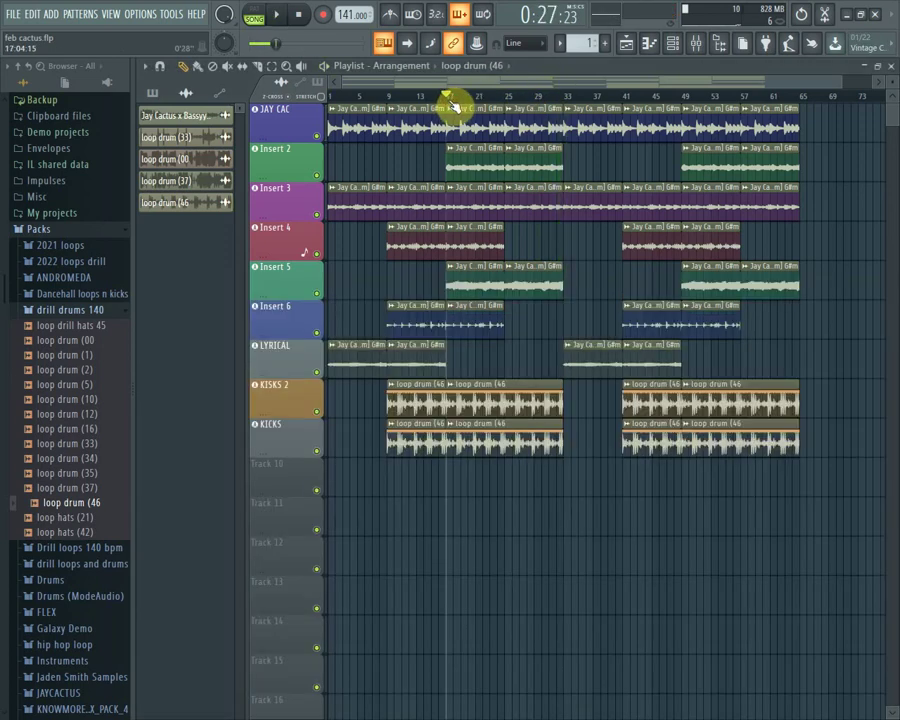
Play the song so Master Assistant can analyse it, and accept the suggested mastering settings.
key(space)
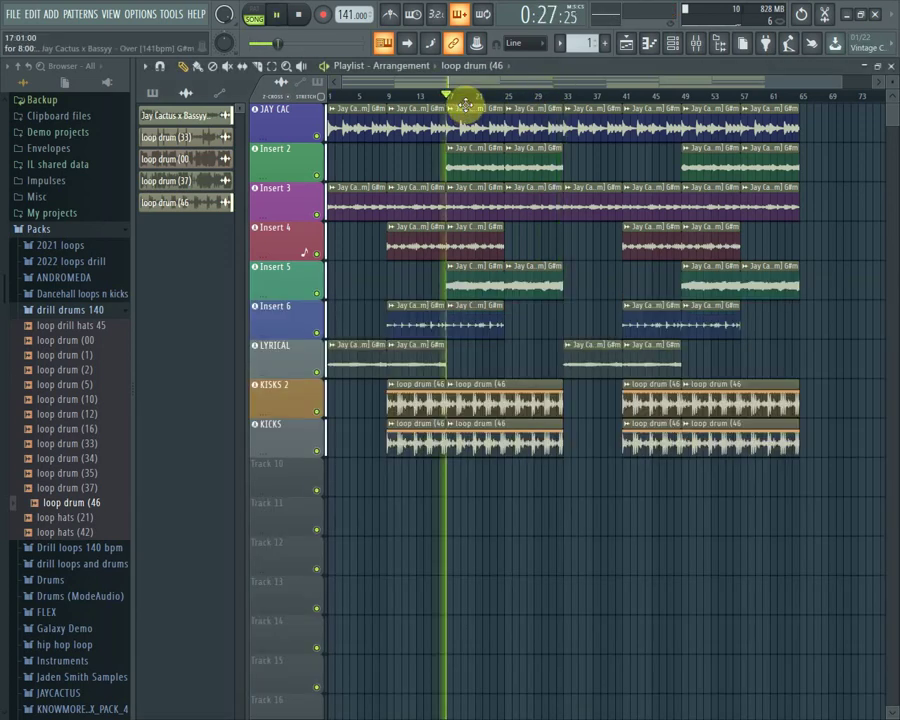
click(696, 43)
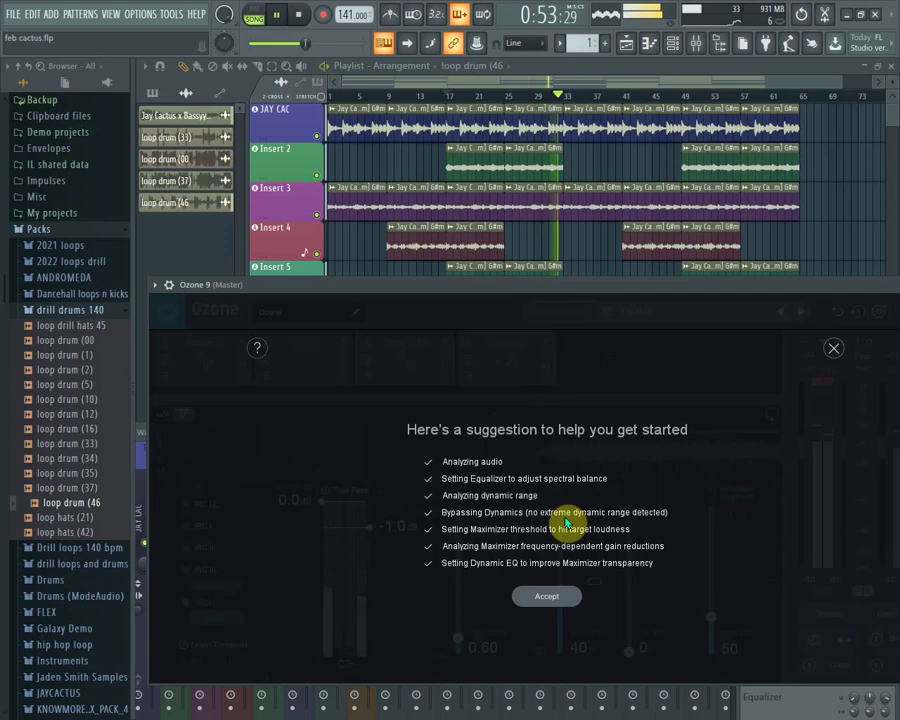
click(545, 597)
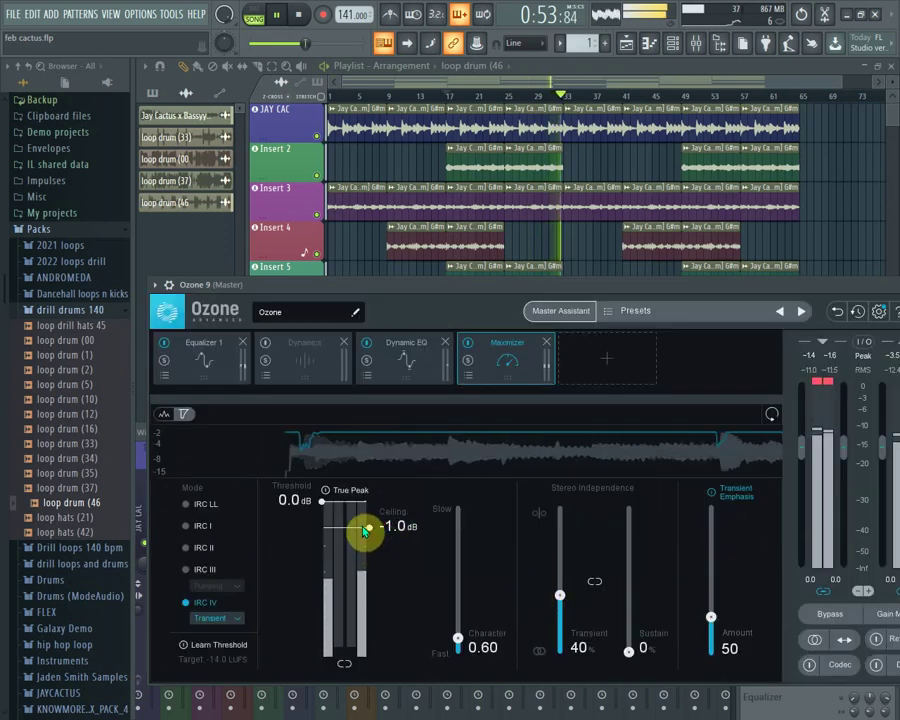
Set the Maximizer ceiling to 0.0 dB and add a Master Rebalance module at the end of the Ozone chain.
drag(364, 530, 366, 467)
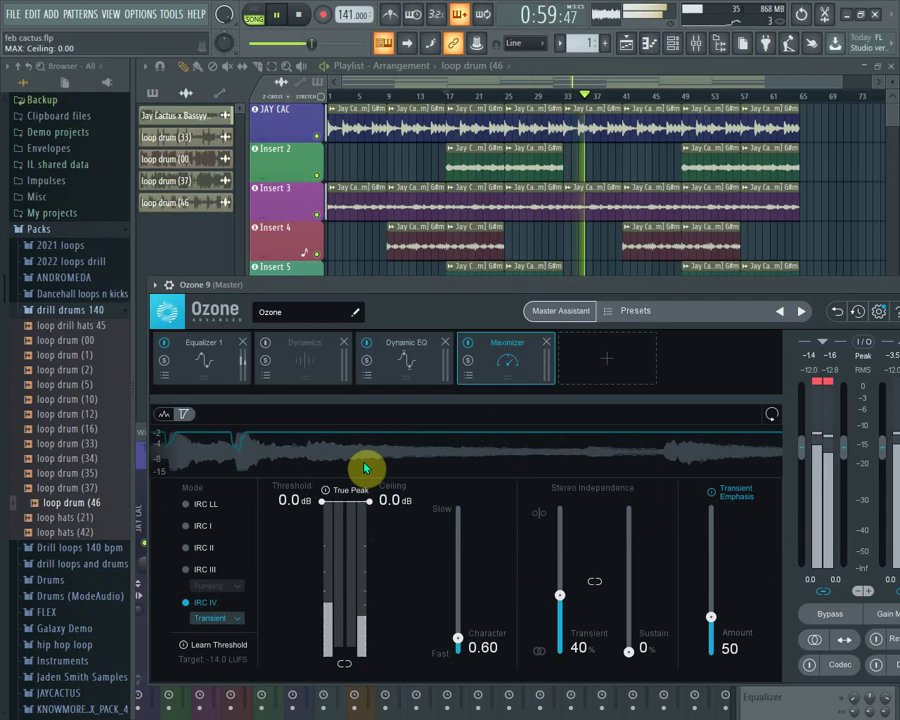
click(607, 360)
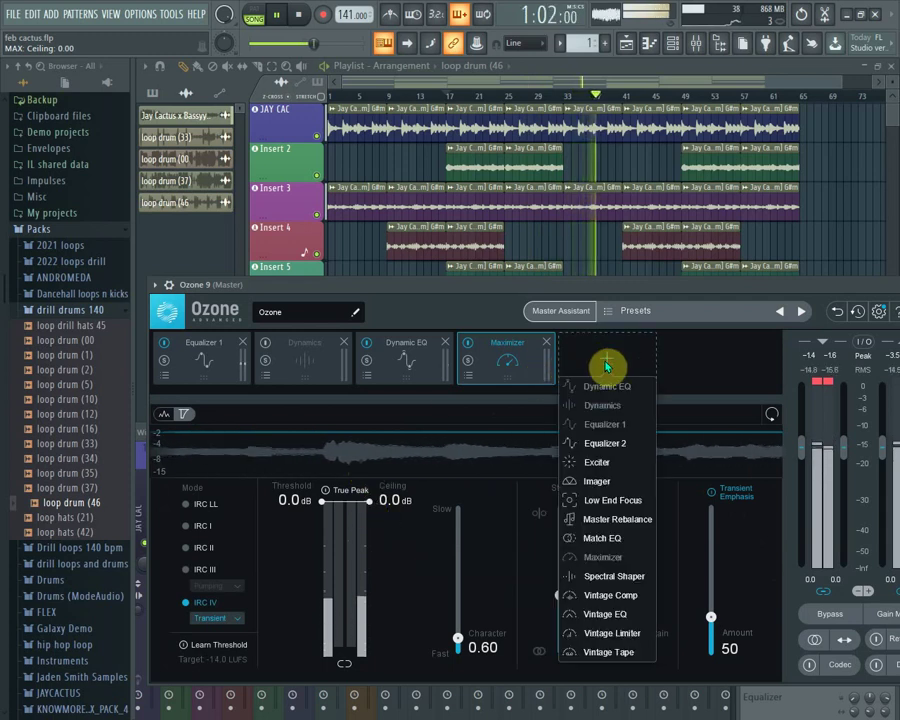
click(600, 524)
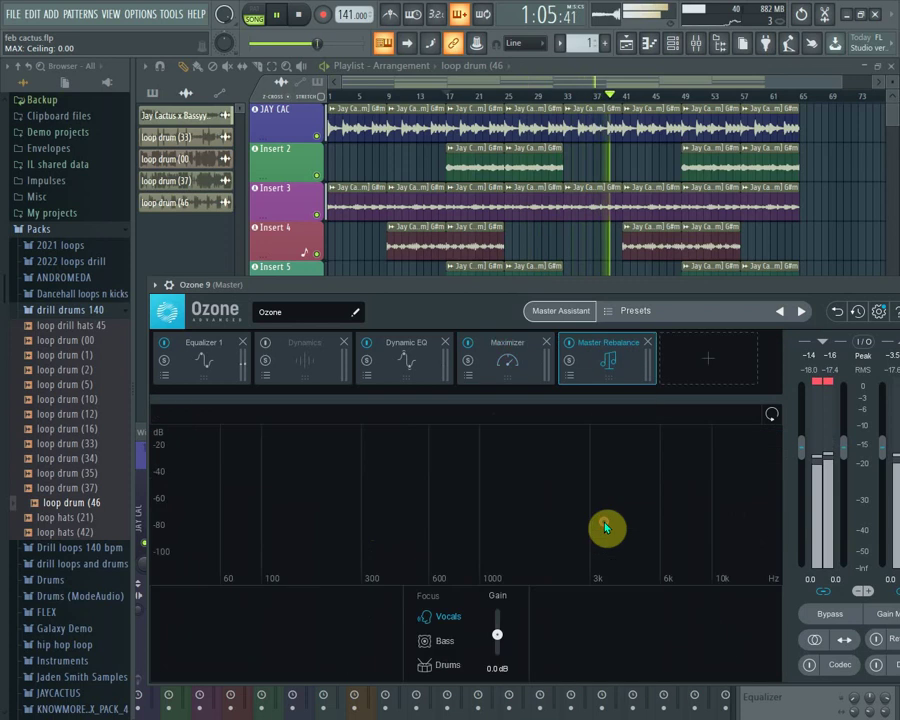
Bypass Ozone 9 on the Master track and replay the song from bar 17 to hear it without the mastering.
drag(433, 297, 413, 310)
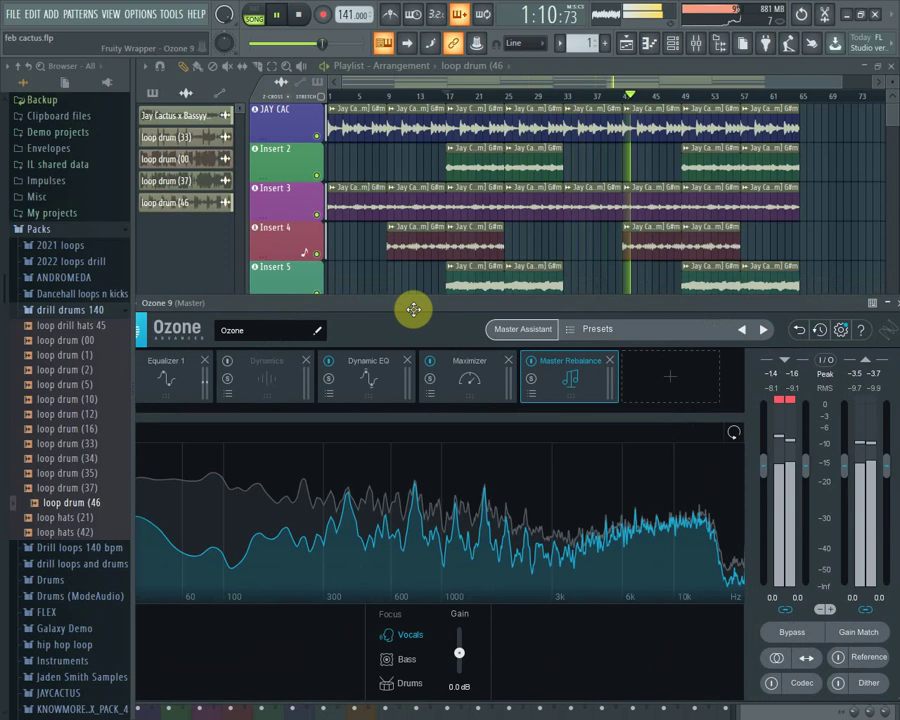
key(space)
click(700, 43)
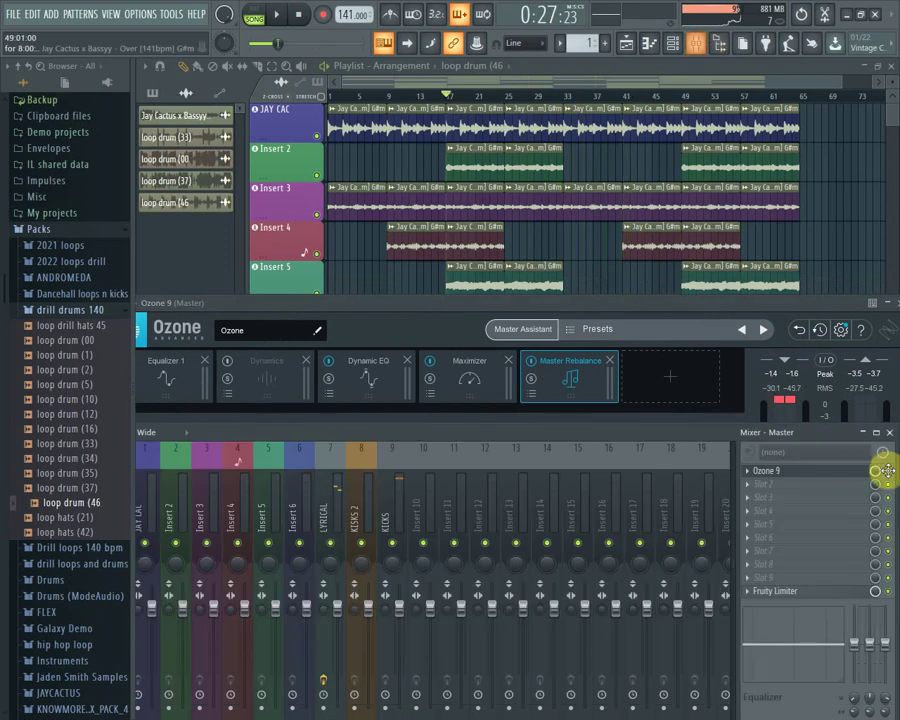
key(space)
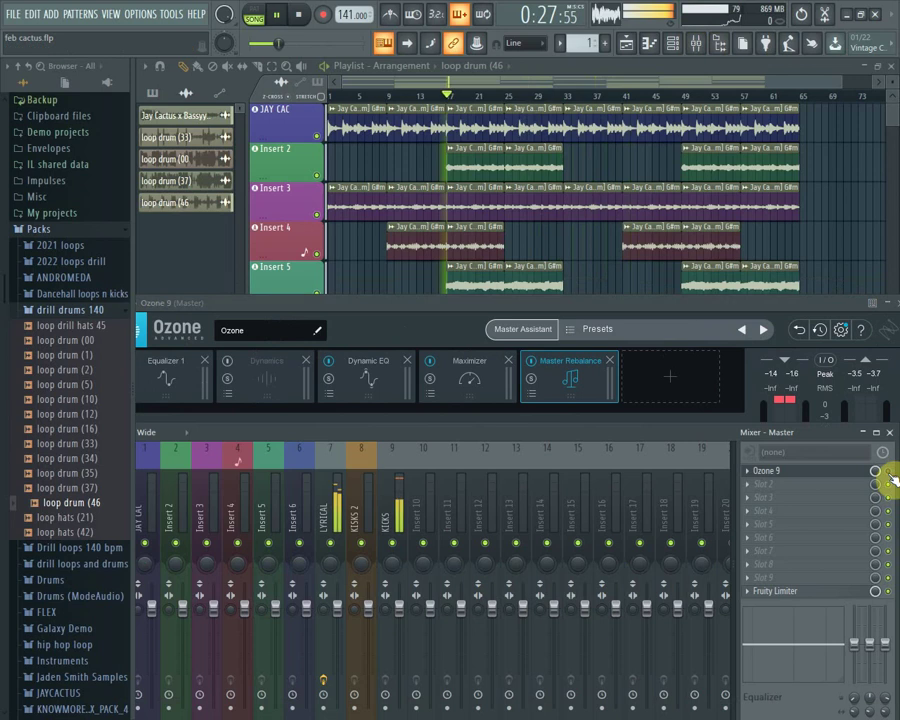
Reposition the Ozone and mixer windows and load Fruity Soft Clipper into the second effect slot of the Master track.
click(700, 43)
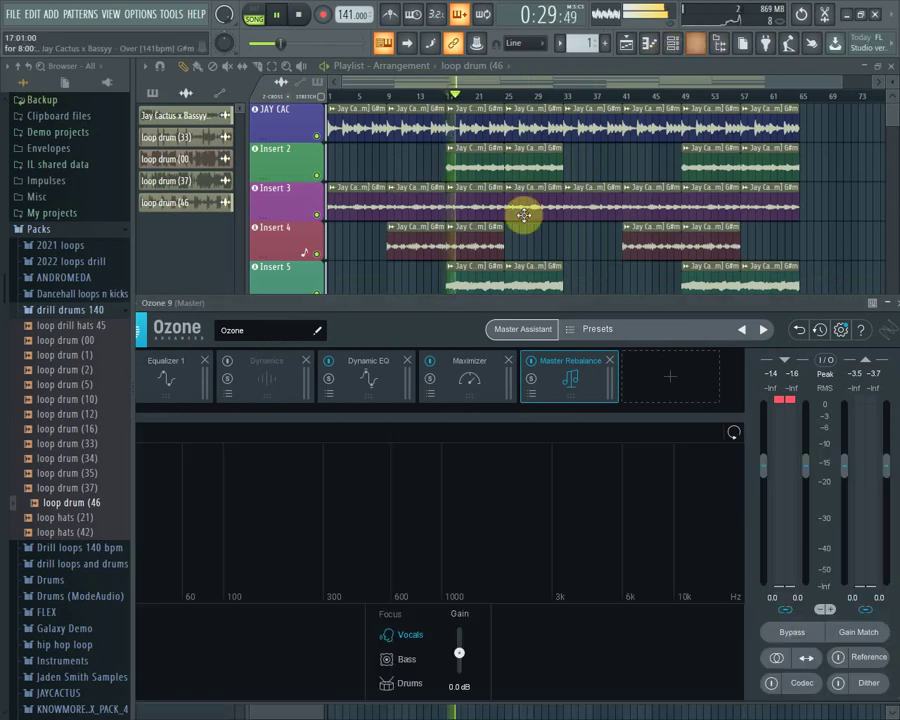
drag(416, 308, 415, 440)
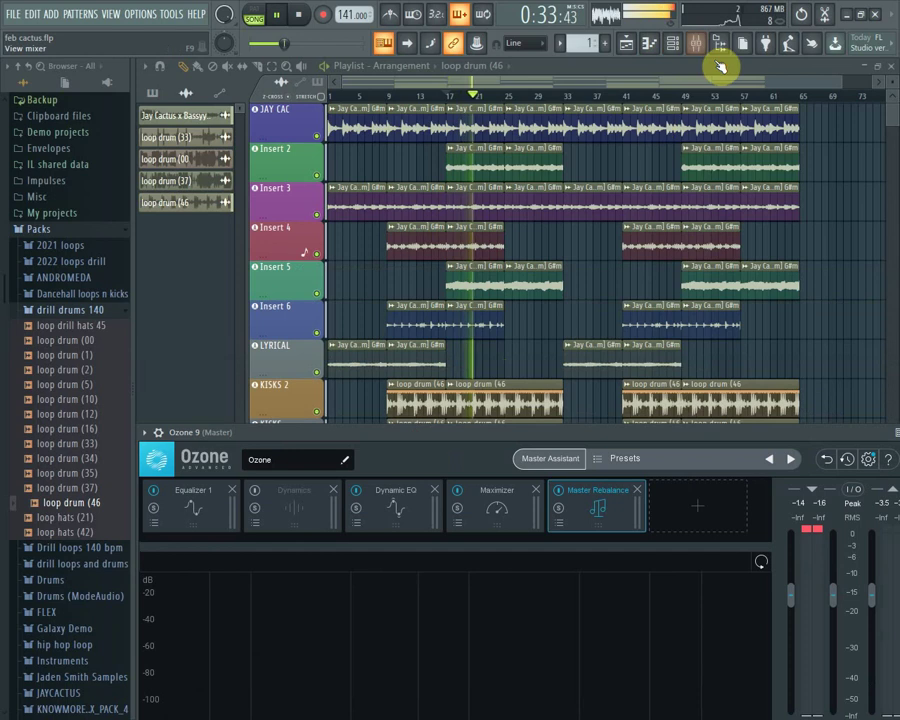
click(698, 43)
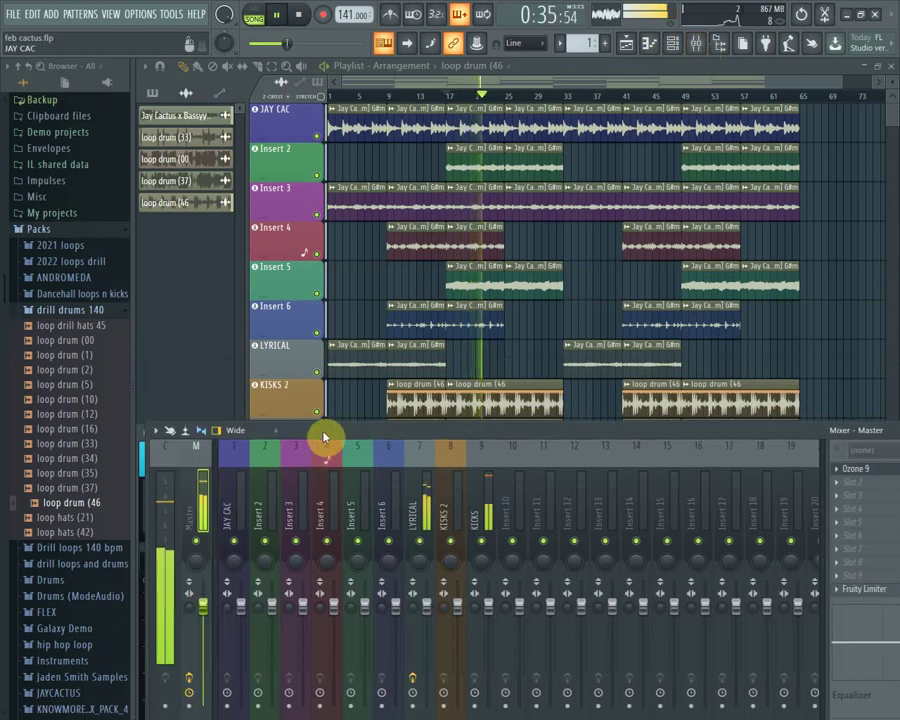
drag(494, 434, 251, 434)
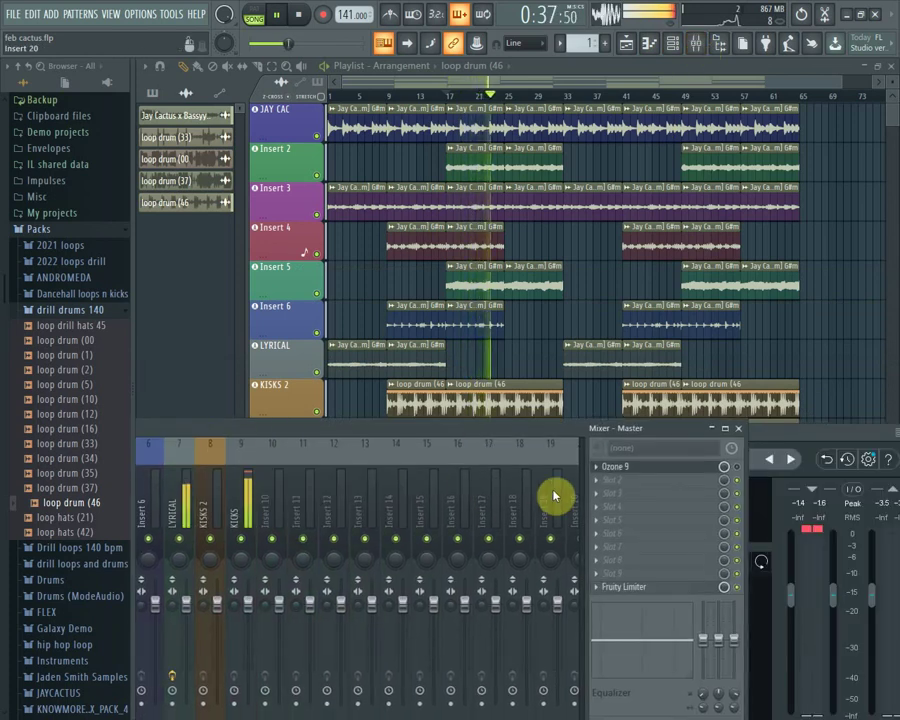
click(603, 481)
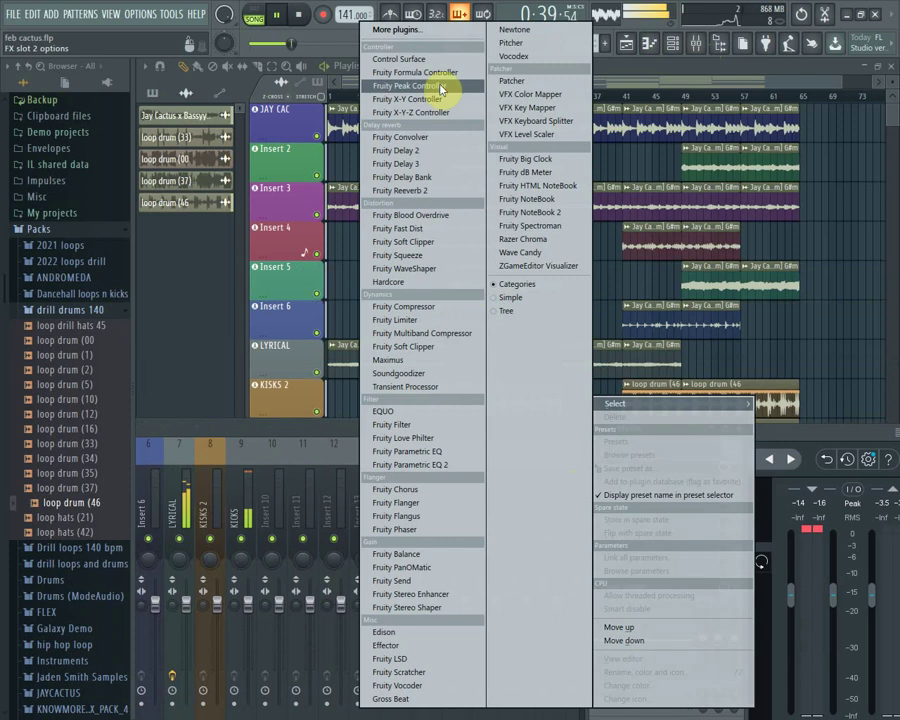
click(418, 348)
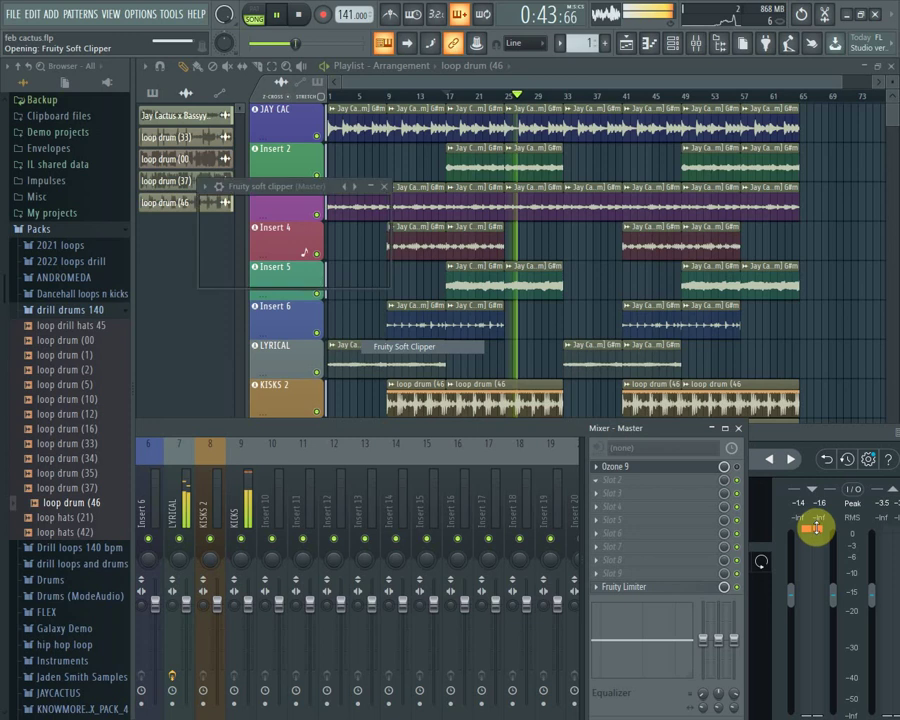
Move the mixer so the Master track is in view, restart the song from the beginning and select the Master track.
click(350, 585)
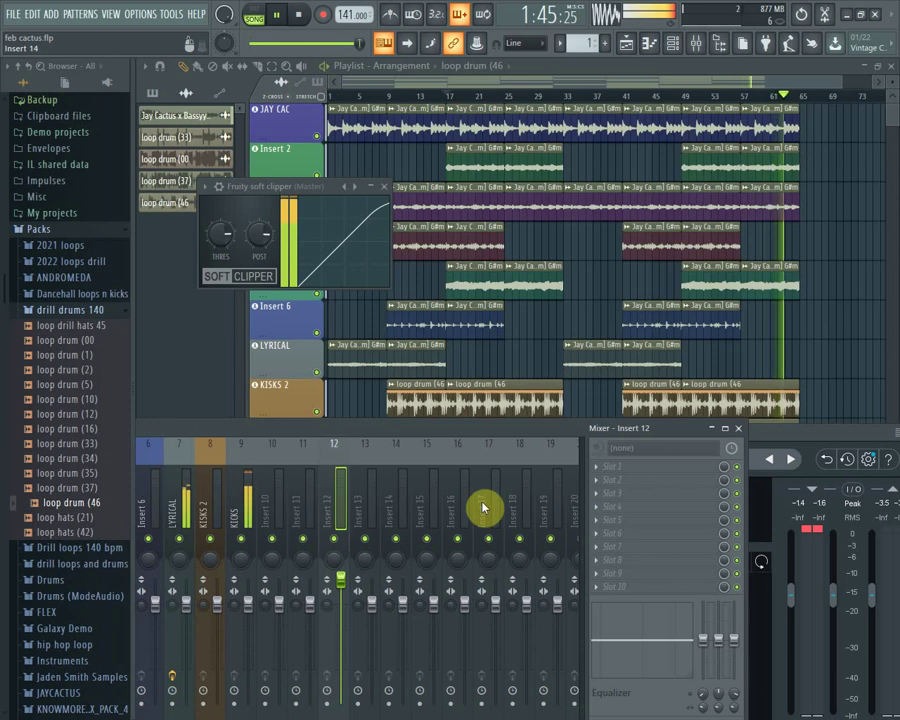
drag(350, 440, 565, 503)
key(space)
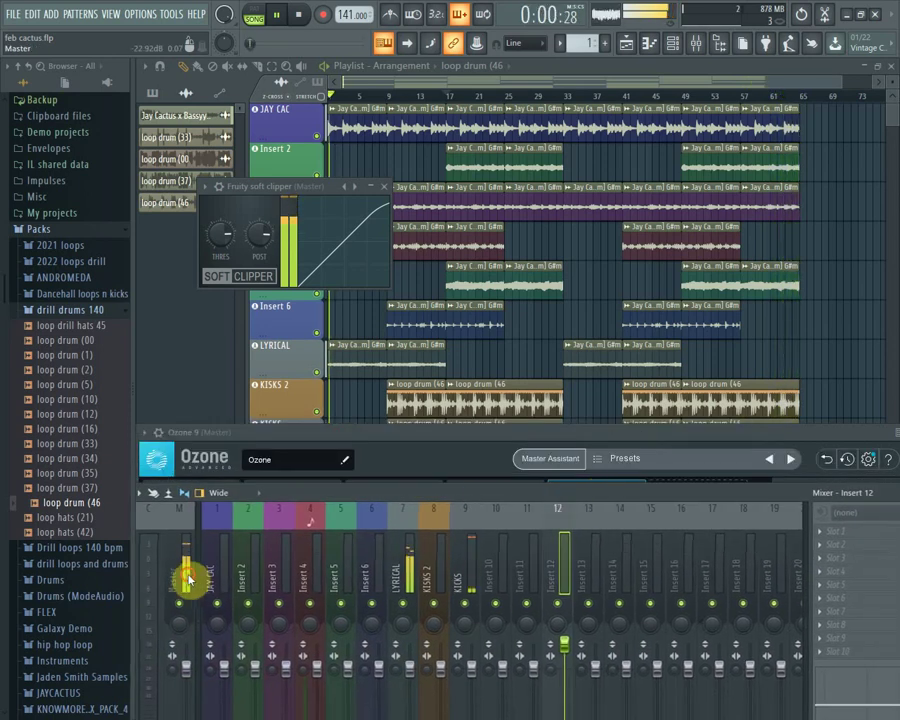
click(188, 580)
key(space)
Reposition the mixer to reach the Master effect slots and adjust Ozone 9's mix level while the song plays.
drag(458, 490, 335, 540)
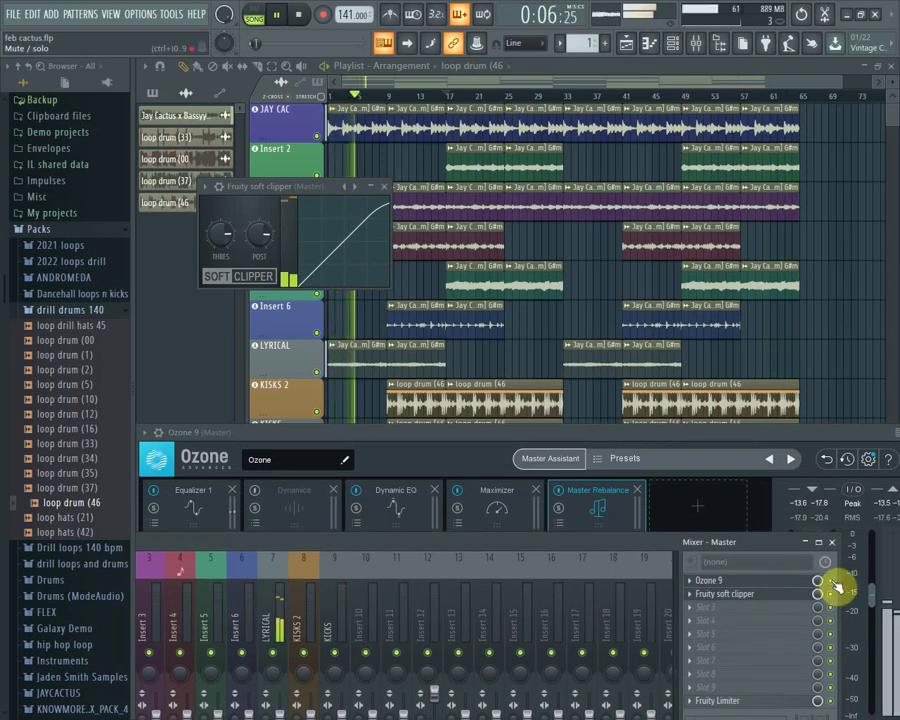
drag(818, 581, 818, 616)
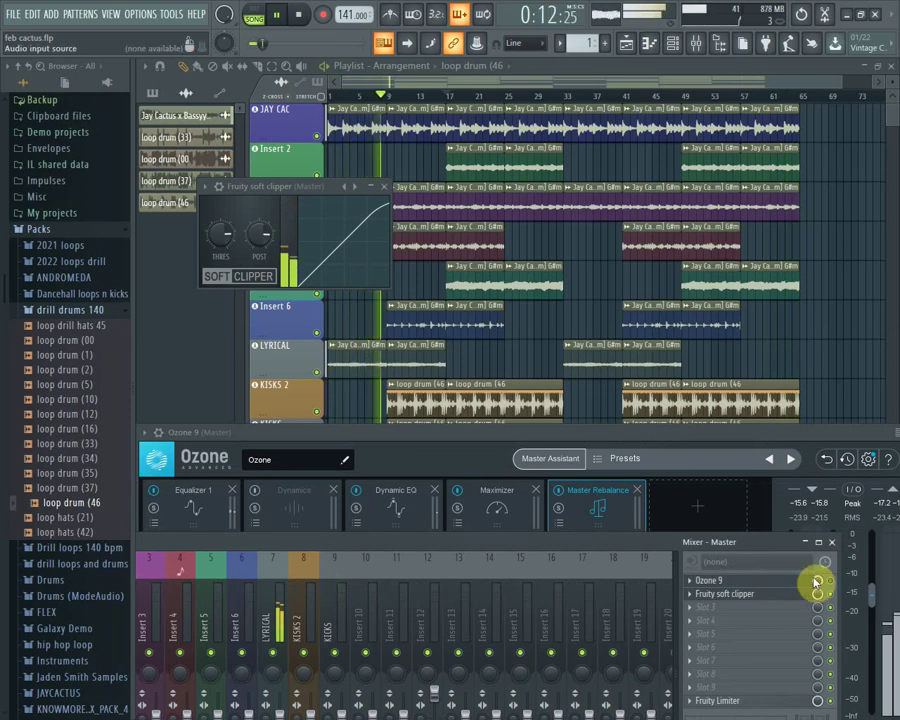
drag(663, 547, 699, 538)
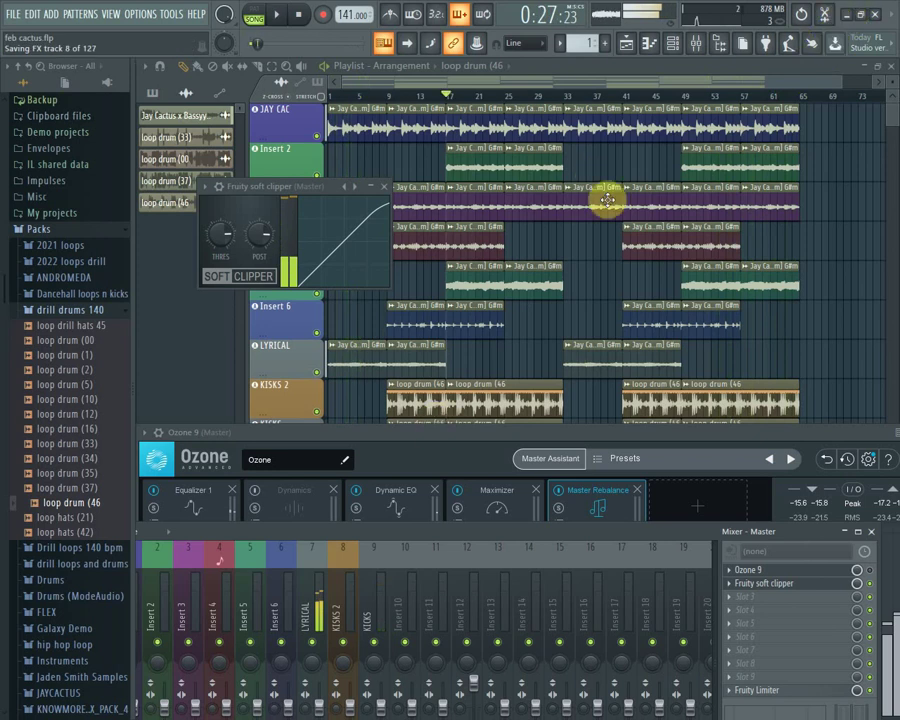
Bring the playlist in front of the plugin and mixer windows and minimize FL Studio to the desktop.
click(498, 286)
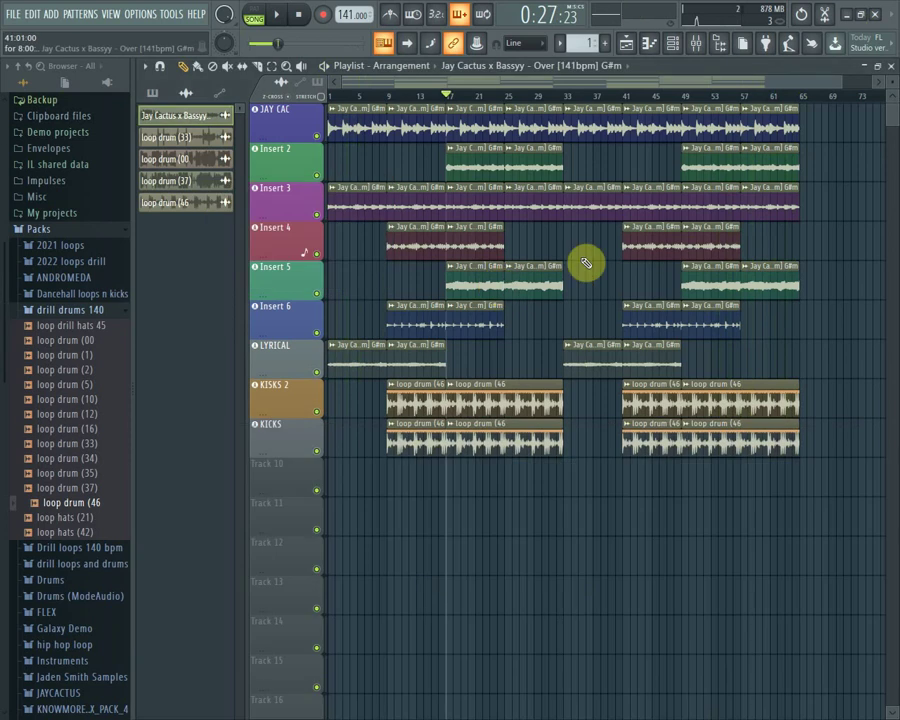
click(841, 14)
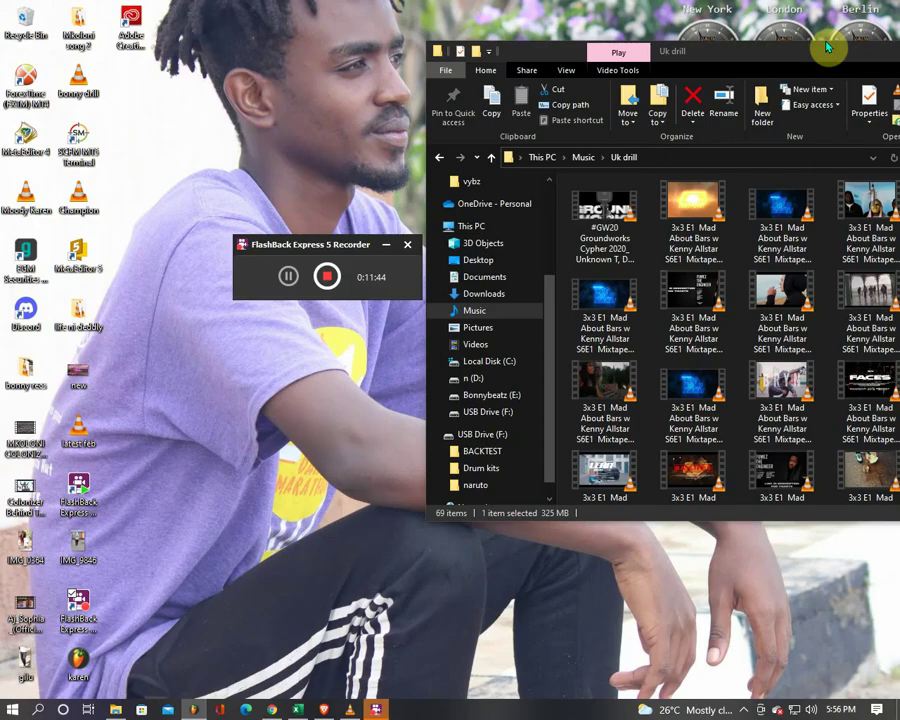